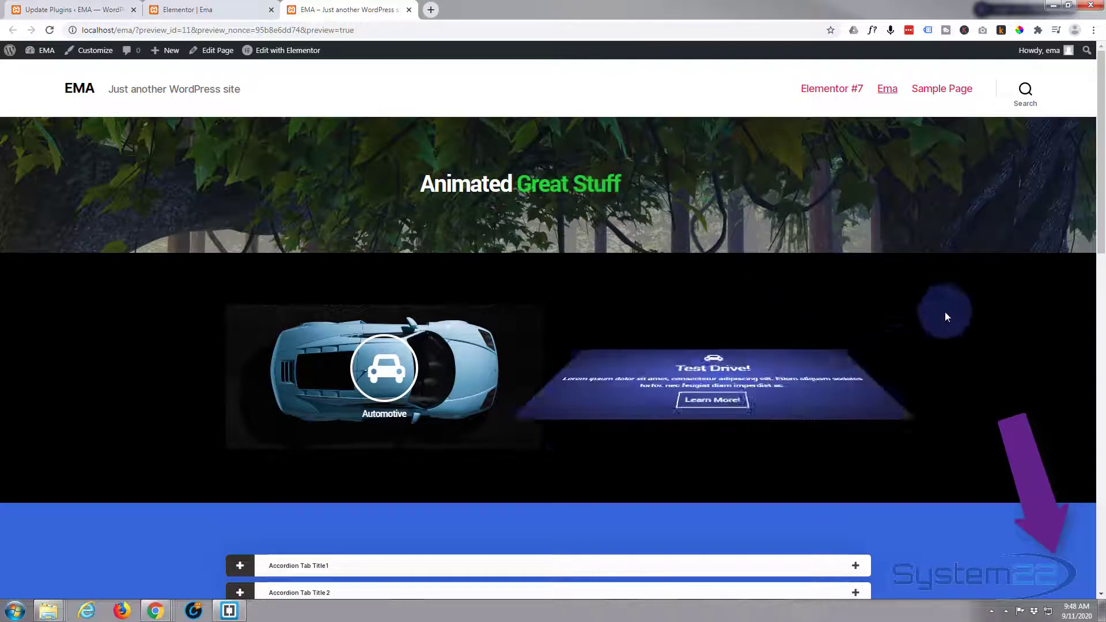
Look through the page preview down to the finished progress bars, then return to the Elementor editor.
{"action": "scroll", "coordinate": [1084, 400], "scroll_direction": "down", "scroll_amount": 8}
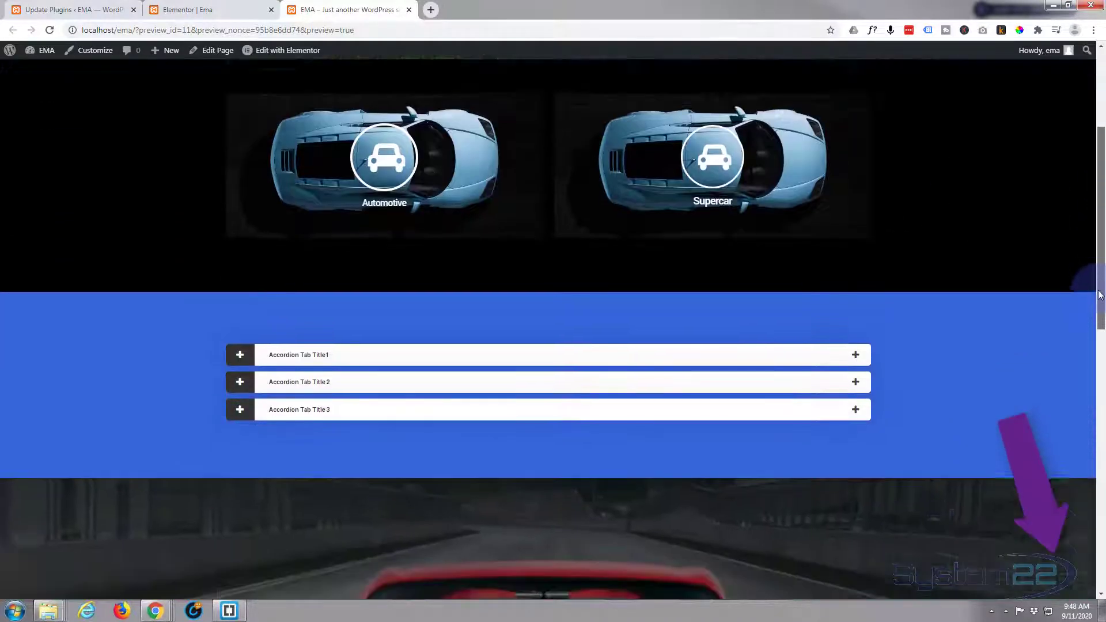
{"action": "scroll", "coordinate": [1084, 395], "scroll_direction": "down", "scroll_amount": 8}
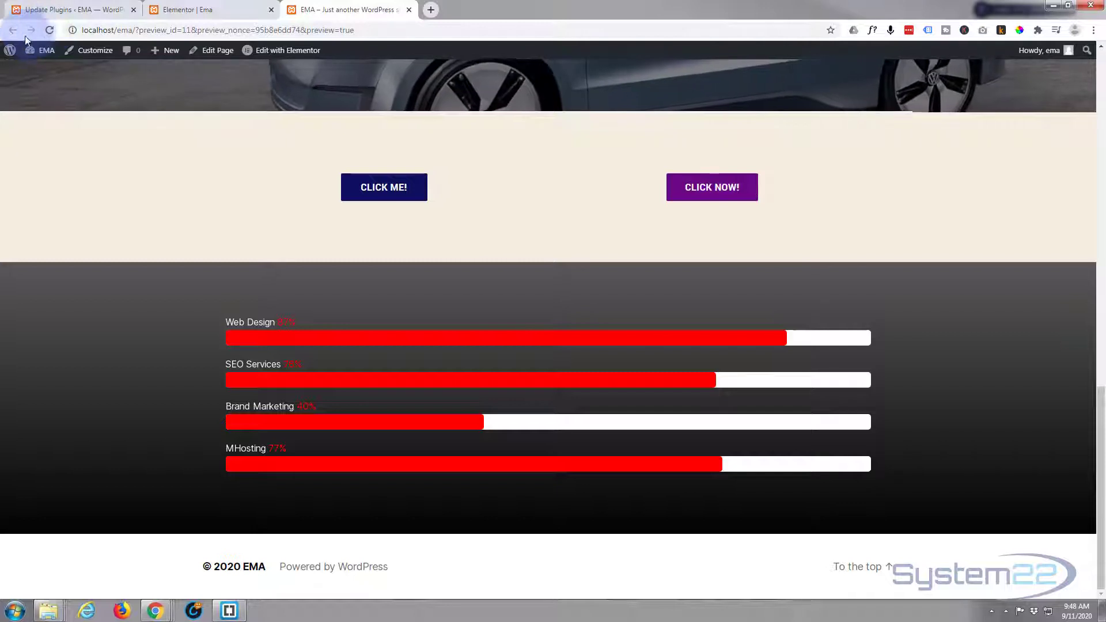
{"action": "left_click", "coordinate": [218, 13]}
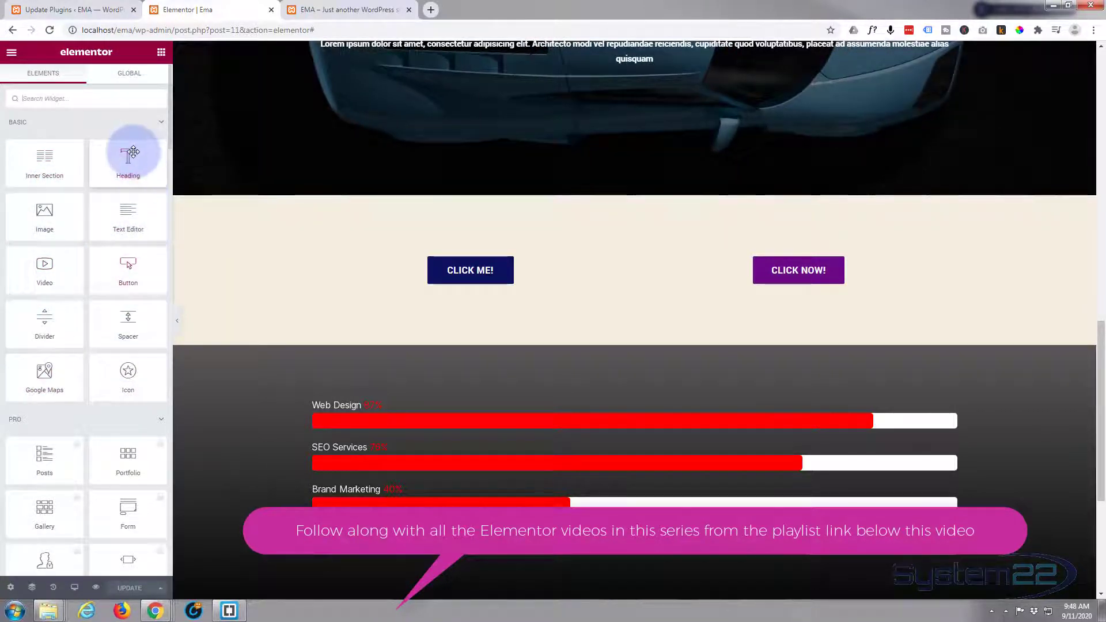
Browse the widget list down to the Master Addons group and locate the MA Progressbars widget.
{"action": "scroll", "coordinate": [119, 266], "scroll_direction": "down", "scroll_amount": 3}
{"action": "scroll", "coordinate": [119, 272], "scroll_direction": "down", "scroll_amount": 2}
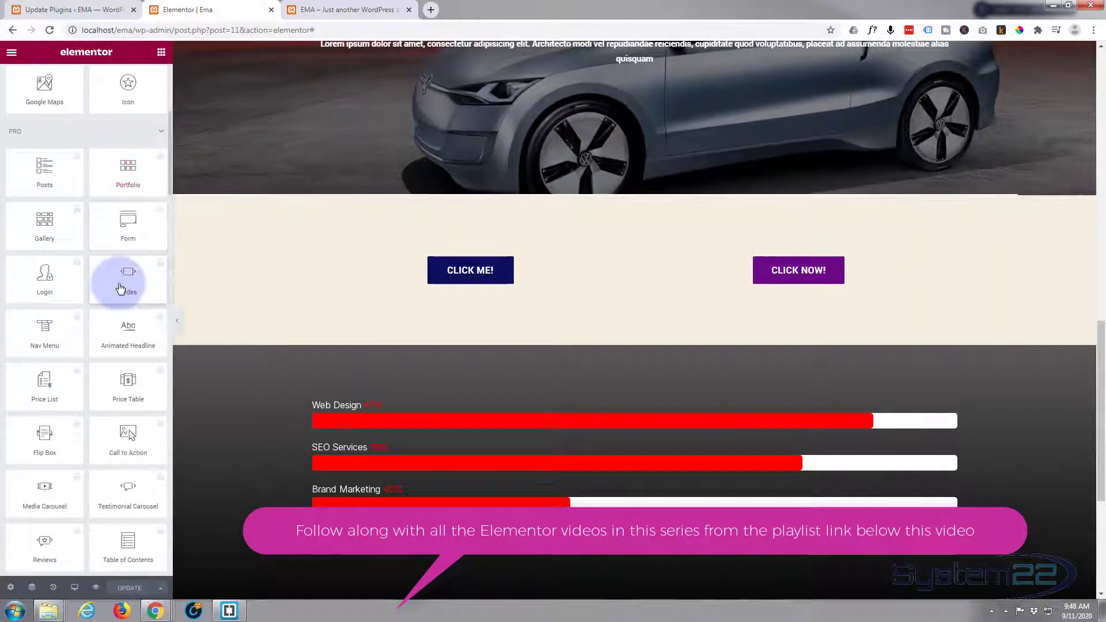
{"action": "scroll", "coordinate": [115, 305], "scroll_direction": "down", "scroll_amount": 10}
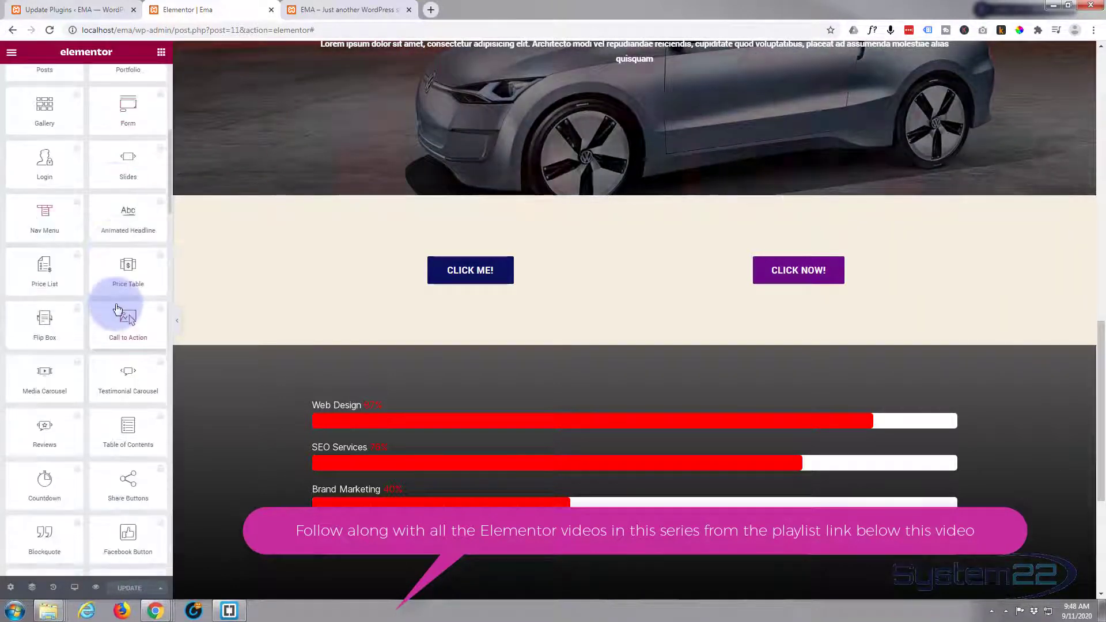
{"action": "scroll", "coordinate": [116, 304], "scroll_direction": "down", "scroll_amount": 9}
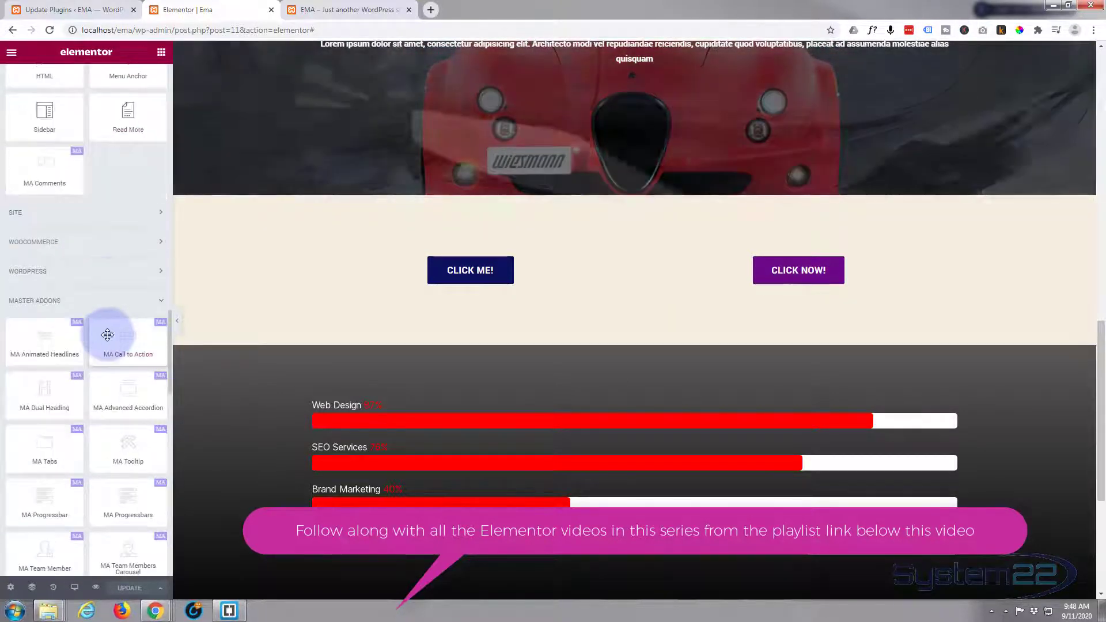
{"action": "scroll", "coordinate": [109, 346], "scroll_direction": "down", "scroll_amount": 6}
{"action": "scroll", "coordinate": [108, 334], "scroll_direction": "down", "scroll_amount": 15}
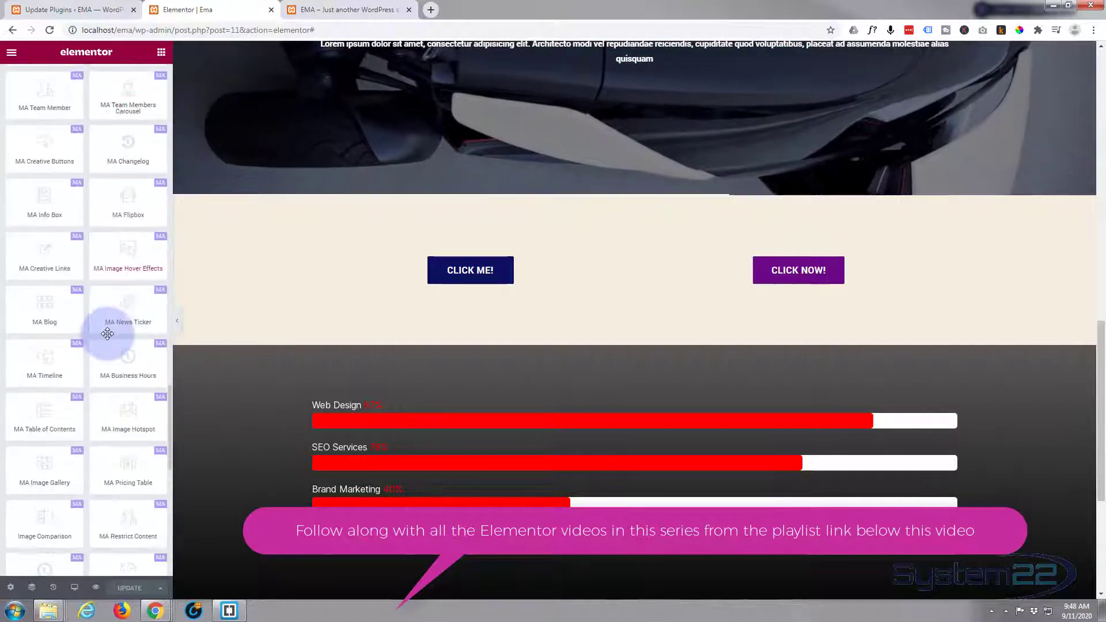
{"action": "scroll", "coordinate": [107, 334], "scroll_direction": "down", "scroll_amount": 5}
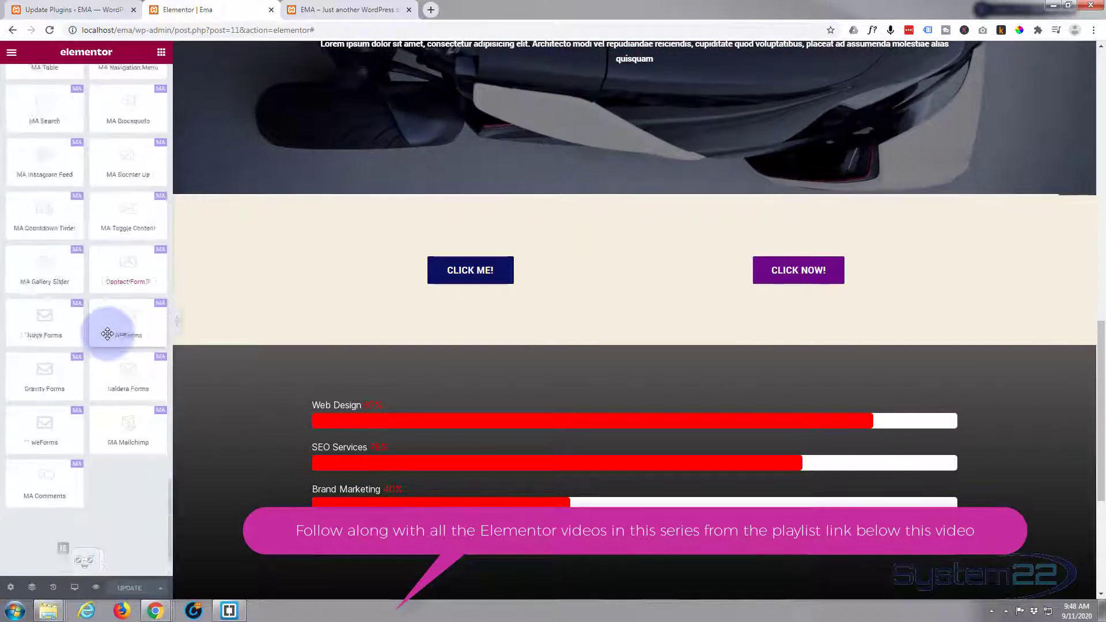
{"action": "scroll", "coordinate": [107, 333], "scroll_direction": "up", "scroll_amount": 8}
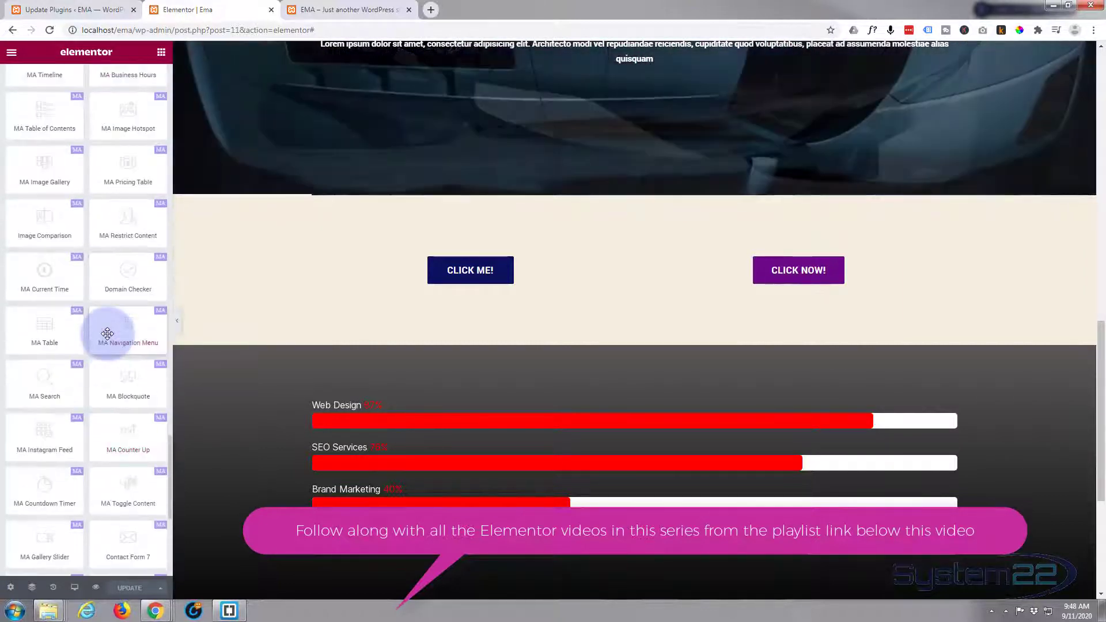
{"action": "scroll", "coordinate": [108, 334], "scroll_direction": "up", "scroll_amount": 2}
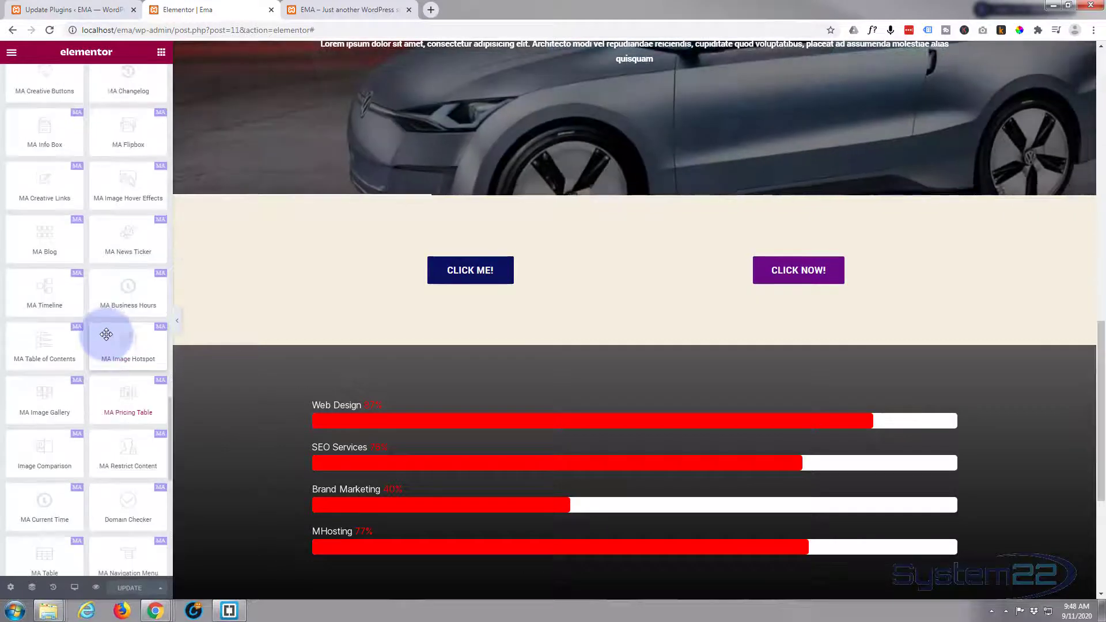
{"action": "scroll", "coordinate": [106, 335], "scroll_direction": "up", "scroll_amount": 2}
{"action": "scroll", "coordinate": [105, 332], "scroll_direction": "up", "scroll_amount": 3}
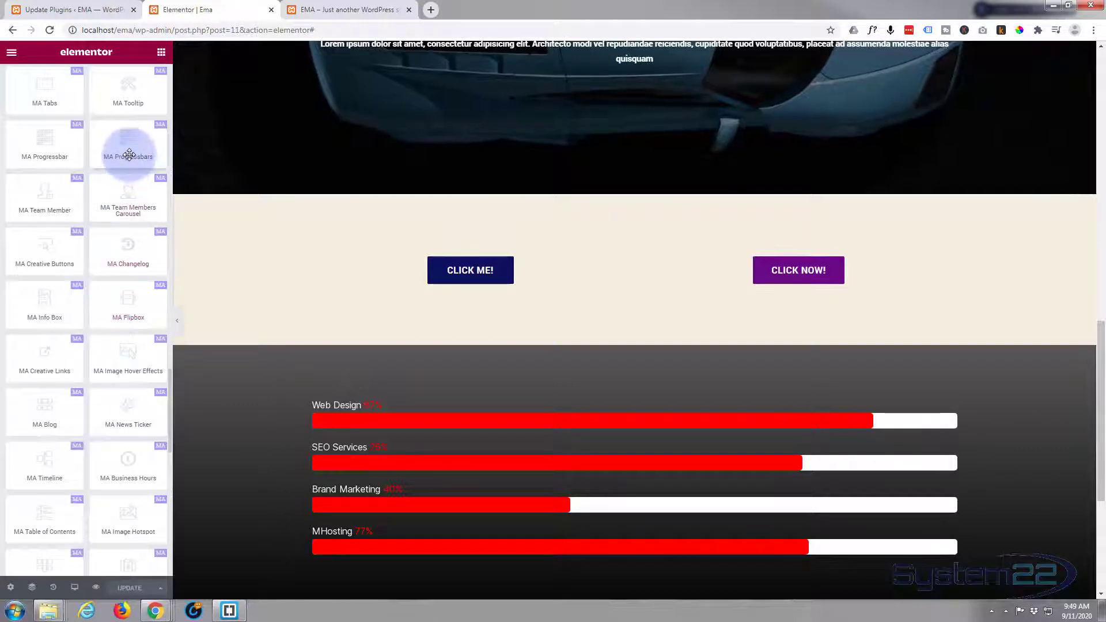
Delete the existing progress bar section and add an MA Progressbars widget in the empty area below the two buttons.
{"action": "left_click_drag", "start_coordinate": [129, 154], "coordinate": [646, 346]}
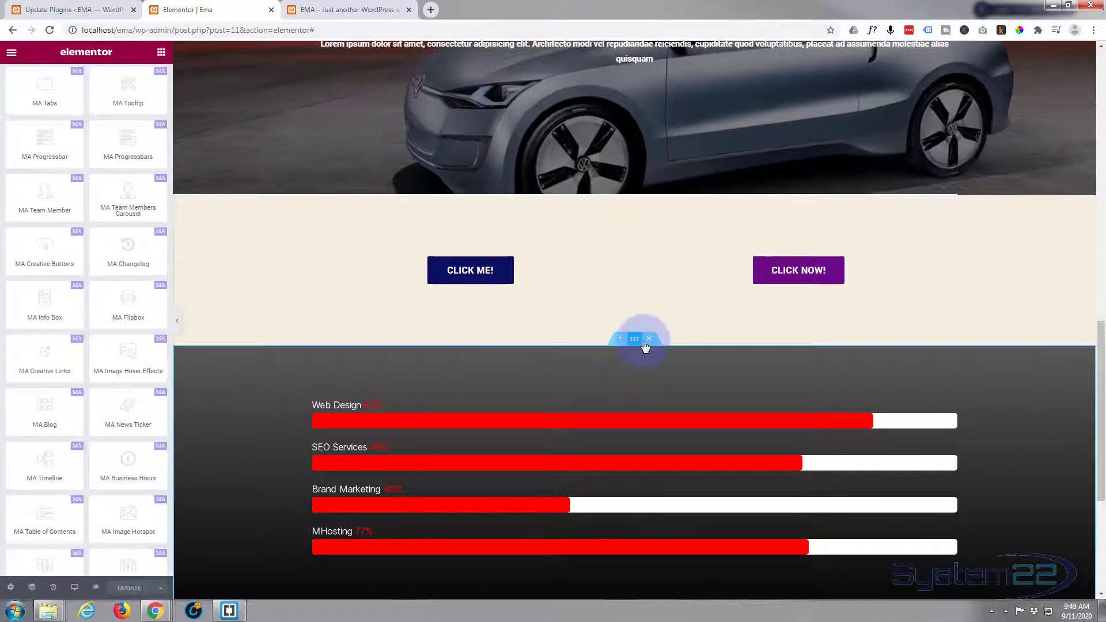
{"action": "left_click", "coordinate": [649, 340]}
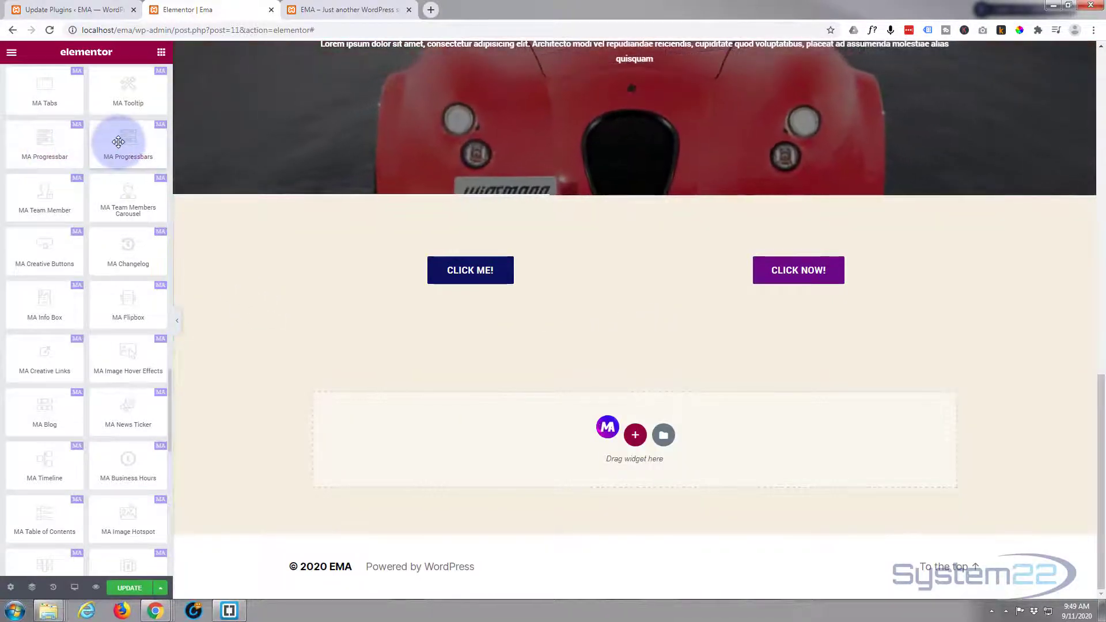
{"action": "left_click_drag", "start_coordinate": [118, 141], "coordinate": [555, 450]}
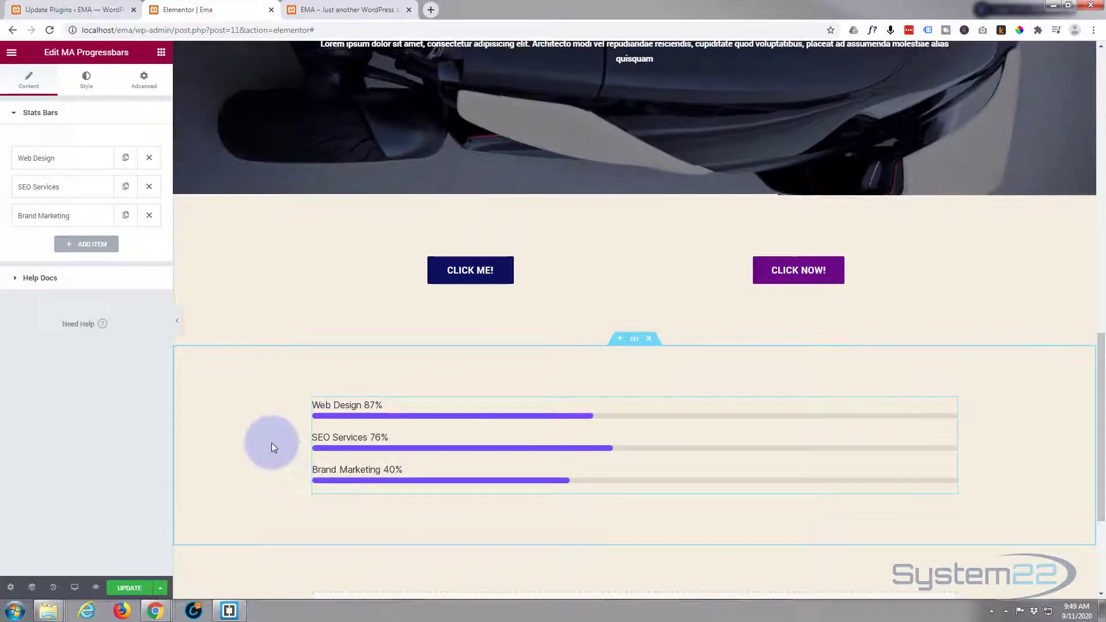
{"action": "scroll", "coordinate": [271, 442], "scroll_direction": "down", "scroll_amount": 2}
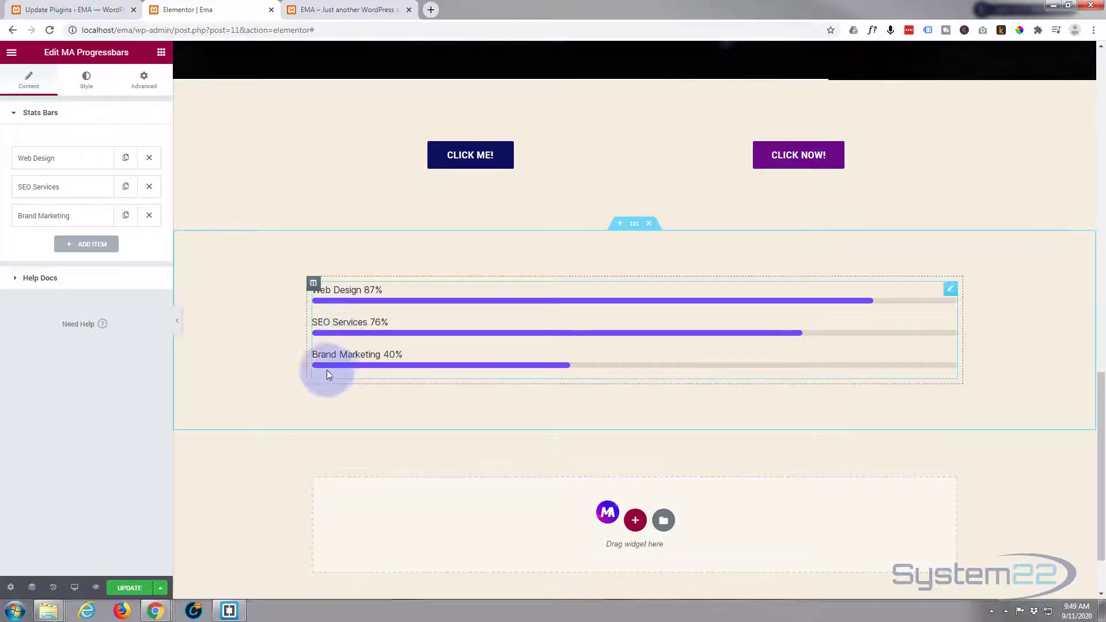
Add a fourth stats bar titled "Hosting" with a percentage value of 77.
{"action": "left_click", "coordinate": [86, 245]}
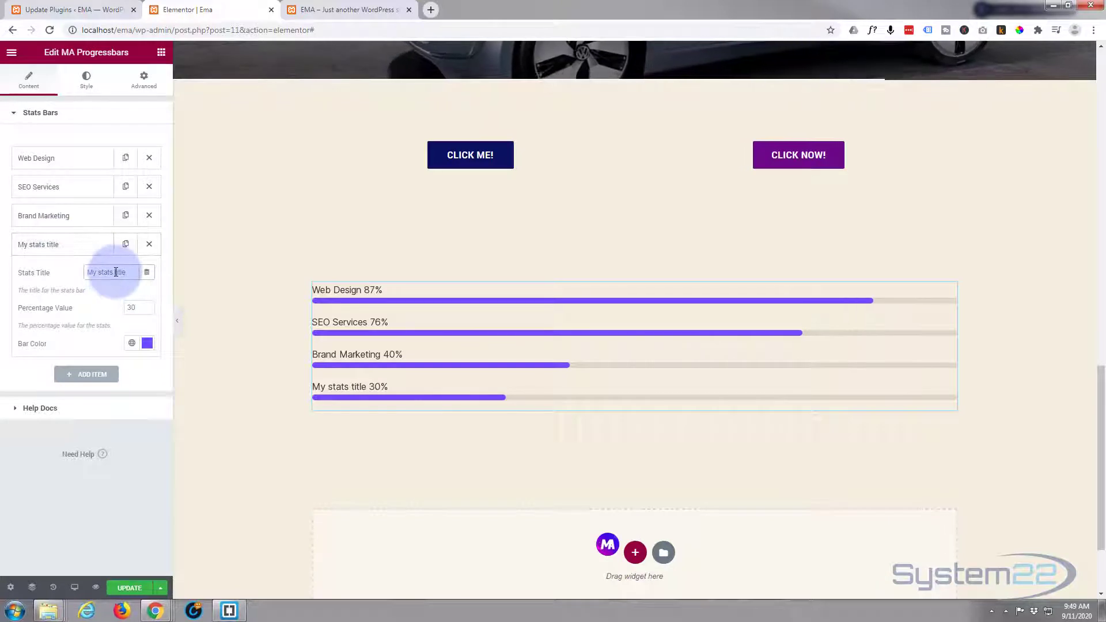
{"action": "left_click_drag", "start_coordinate": [115, 271], "coordinate": [60, 273]}
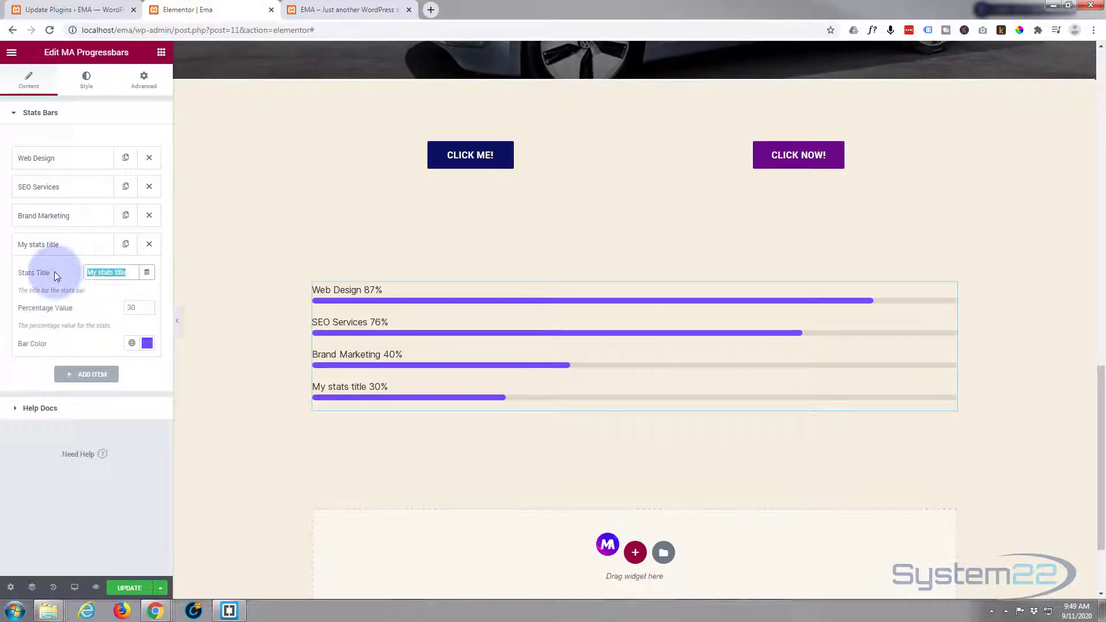
{"action": "type", "text": "Hostin"}
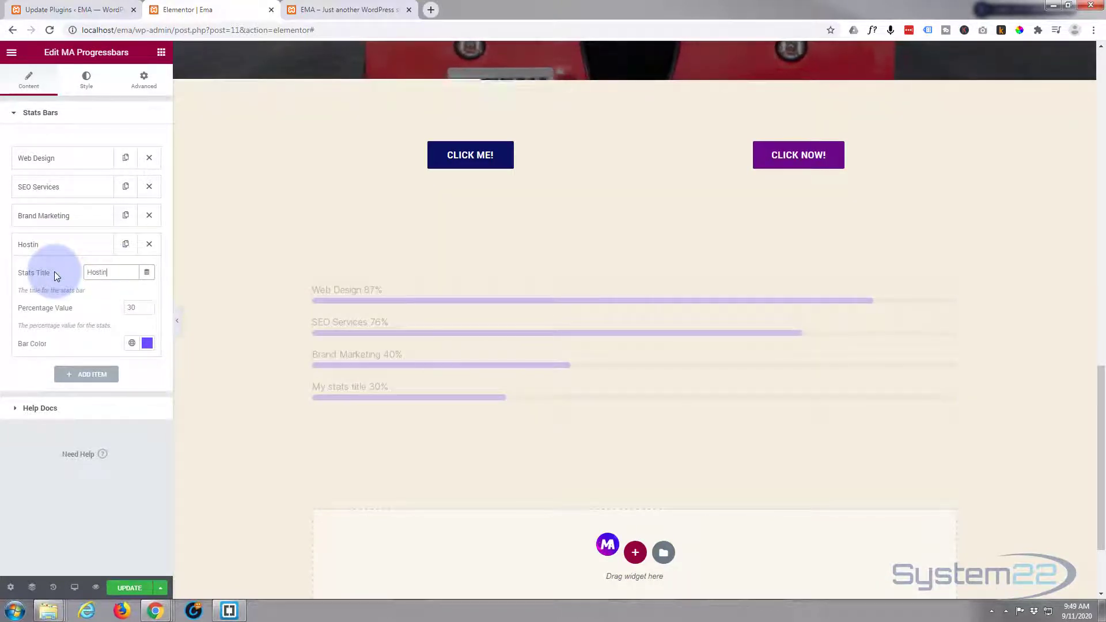
{"action": "type", "text": "g"}
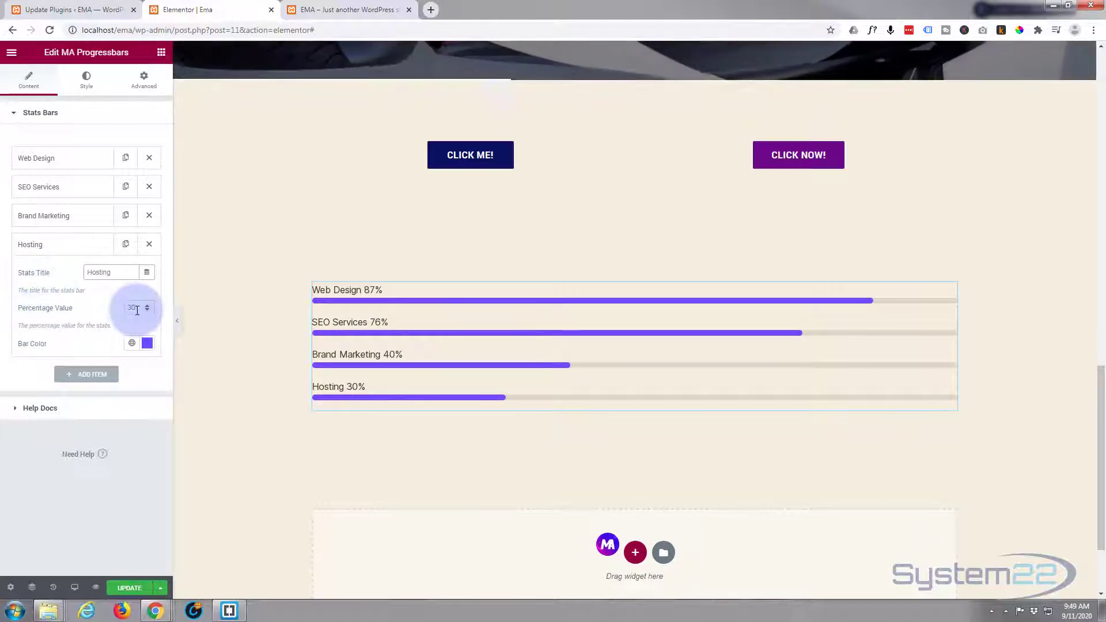
{"action": "left_click_drag", "start_coordinate": [137, 307], "coordinate": [122, 310]}
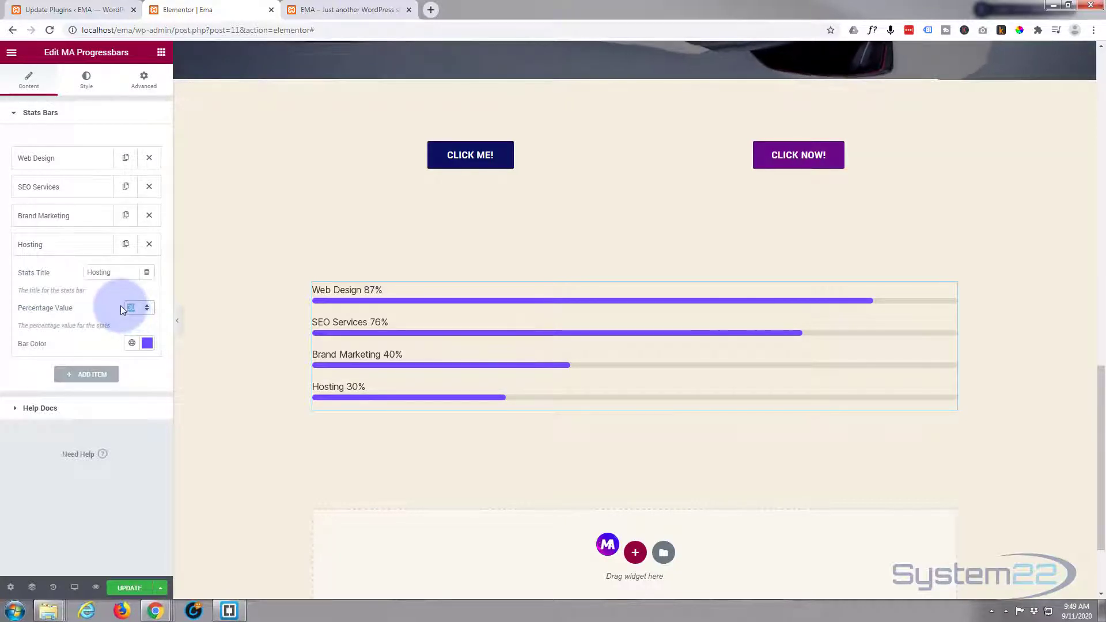
{"action": "type", "text": "77"}
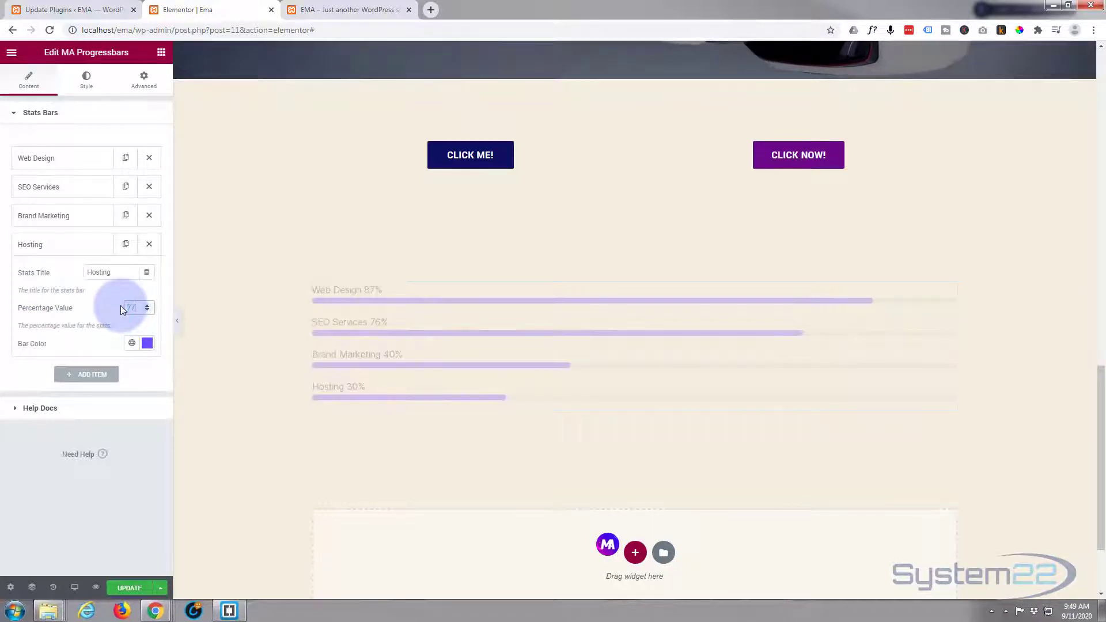
Set the Hosting bar's color to pure red #FF0000 and copy its hex code.
{"action": "left_click", "coordinate": [148, 344]}
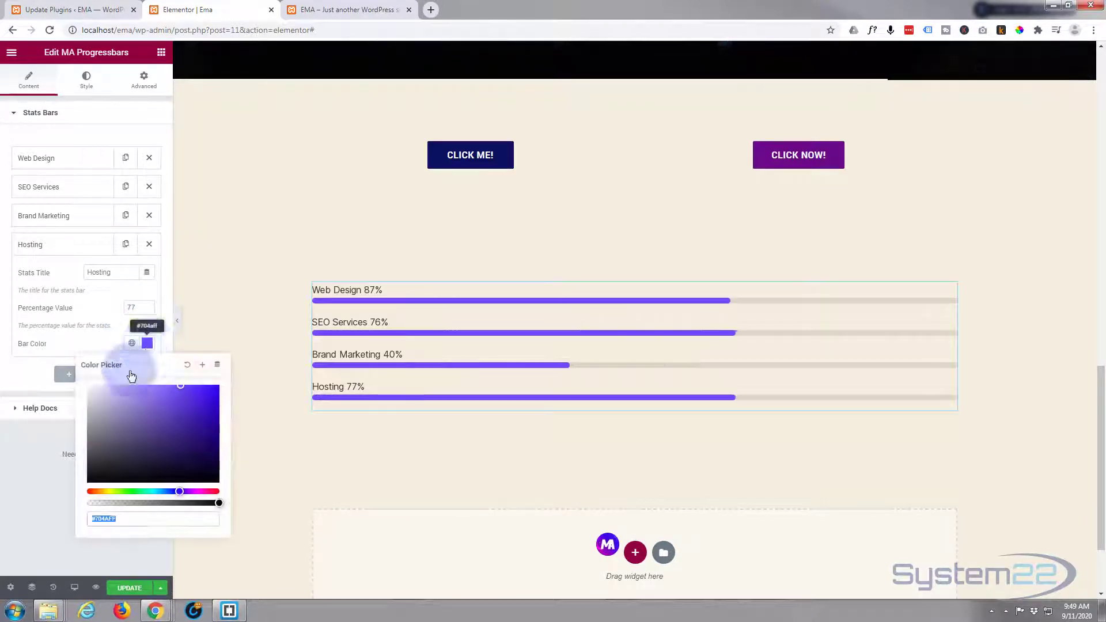
{"action": "left_click", "coordinate": [91, 492]}
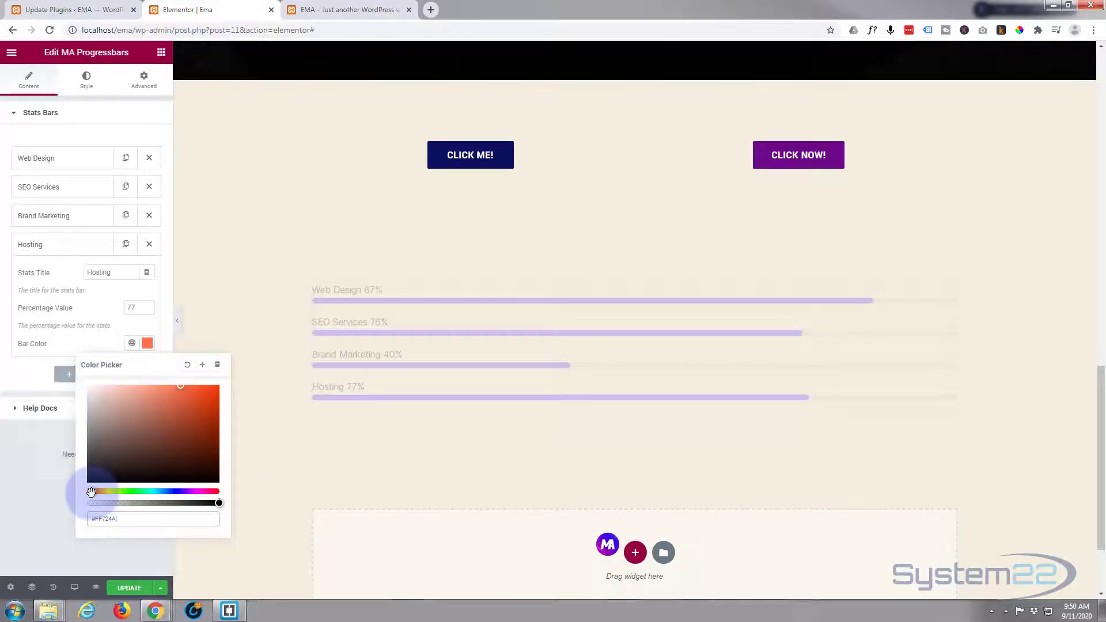
{"action": "left_click", "coordinate": [219, 391]}
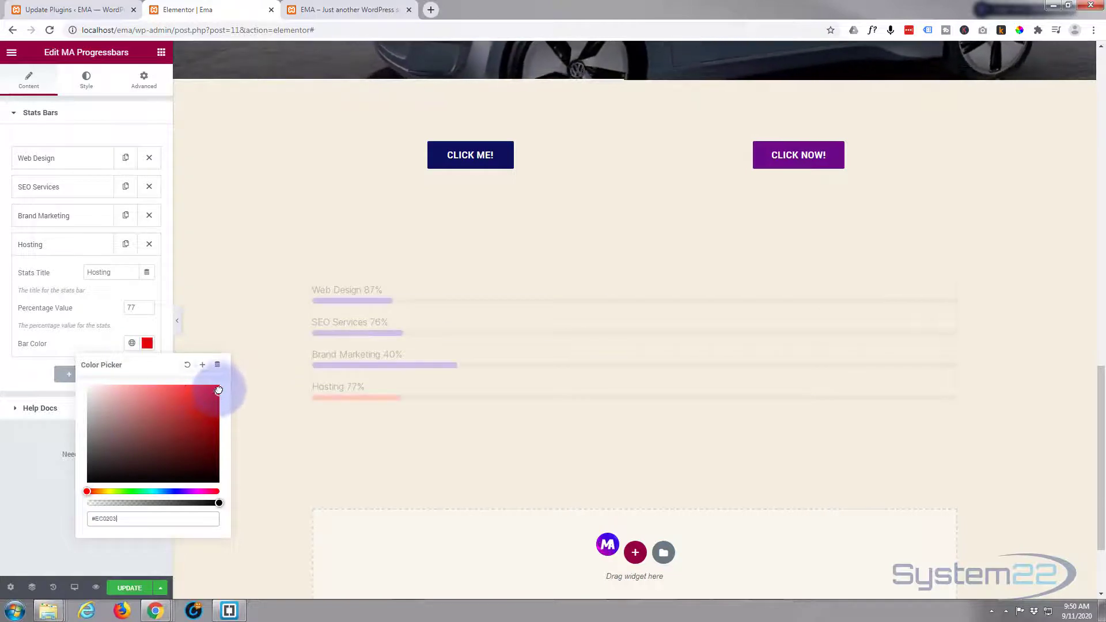
{"action": "left_click_drag", "start_coordinate": [219, 391], "coordinate": [222, 382]}
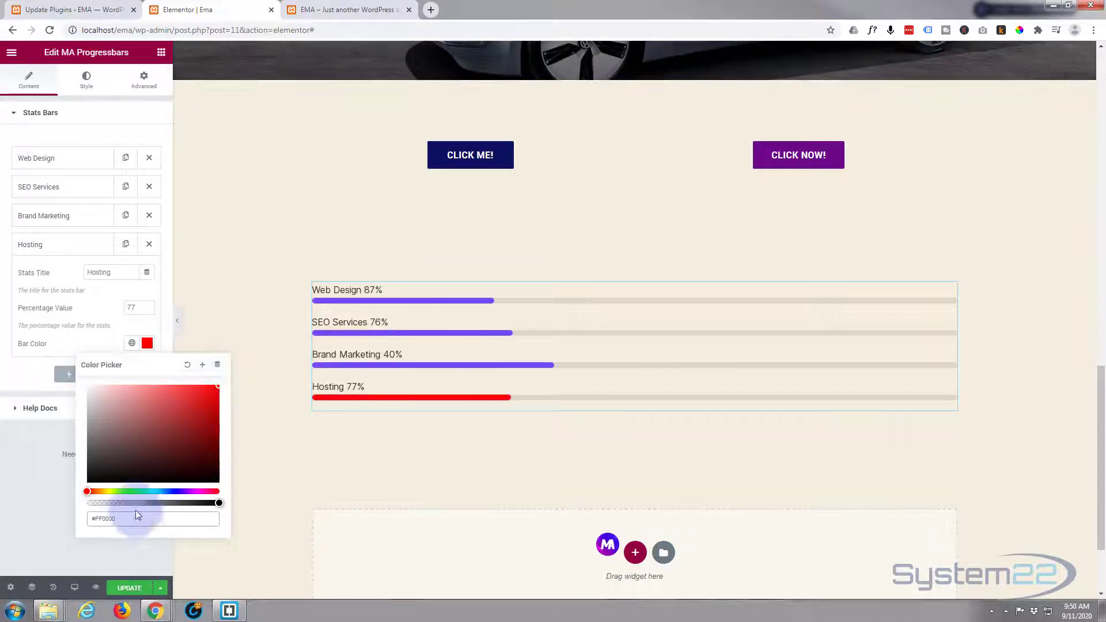
{"action": "left_click_drag", "start_coordinate": [138, 515], "coordinate": [64, 527]}
{"action": "key", "text": "ctrl+c"}
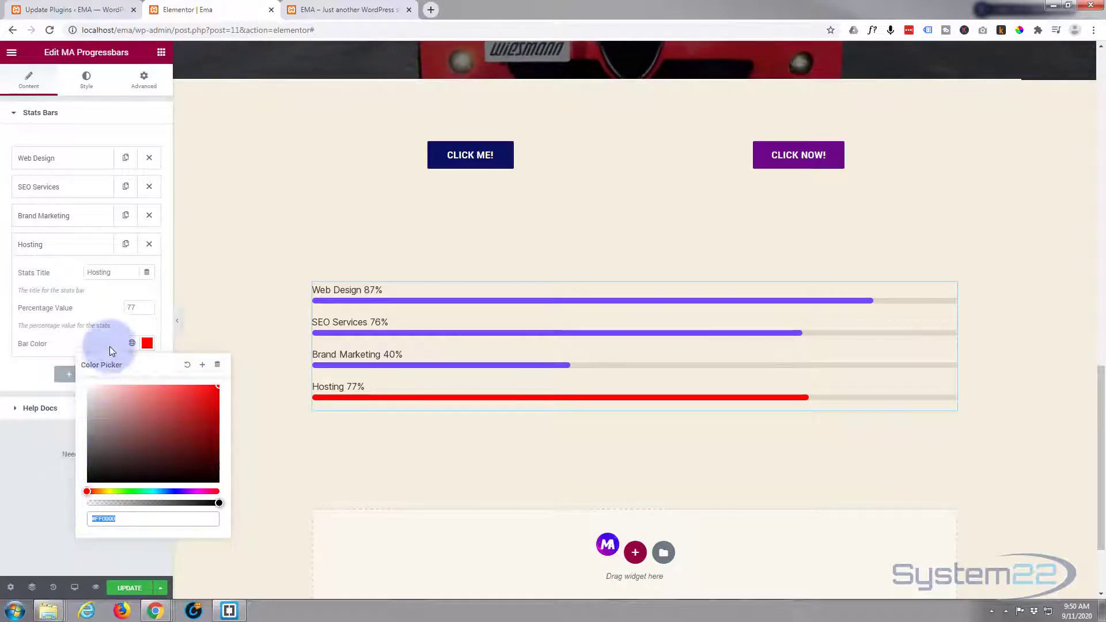
Apply the copied color #FF0000 to the Brand Marketing bar.
{"action": "left_click", "coordinate": [44, 215]}
{"action": "left_click", "coordinate": [147, 314]}
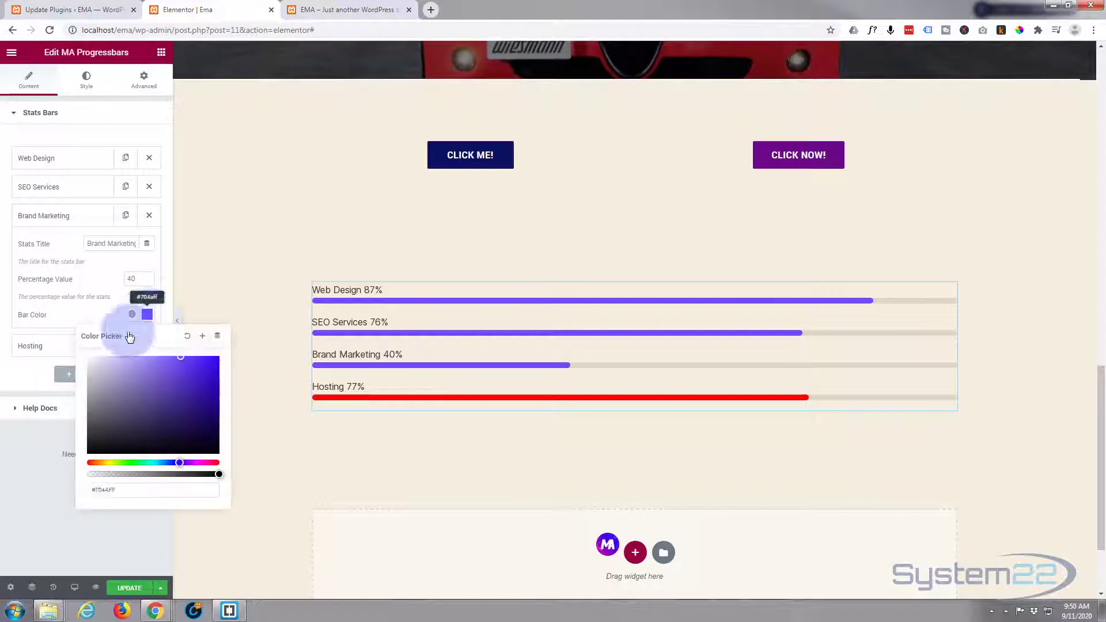
{"action": "left_click", "coordinate": [124, 490]}
{"action": "key", "text": "ctrl+v"}
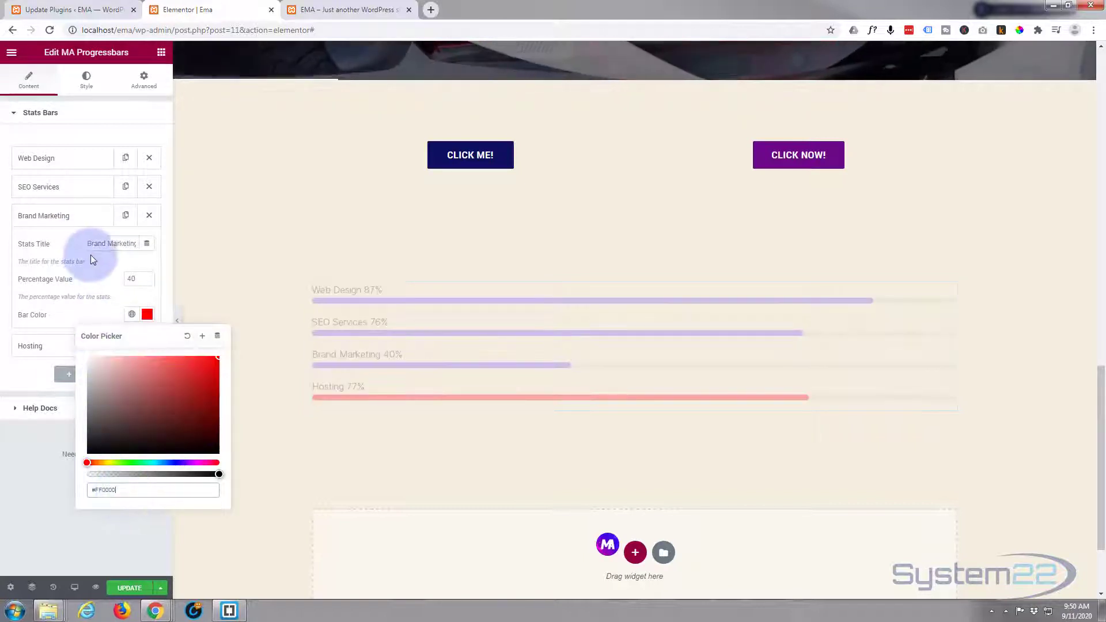
Apply the copied color #FF0000 to the SEO Services bar.
{"action": "left_click", "coordinate": [89, 189]}
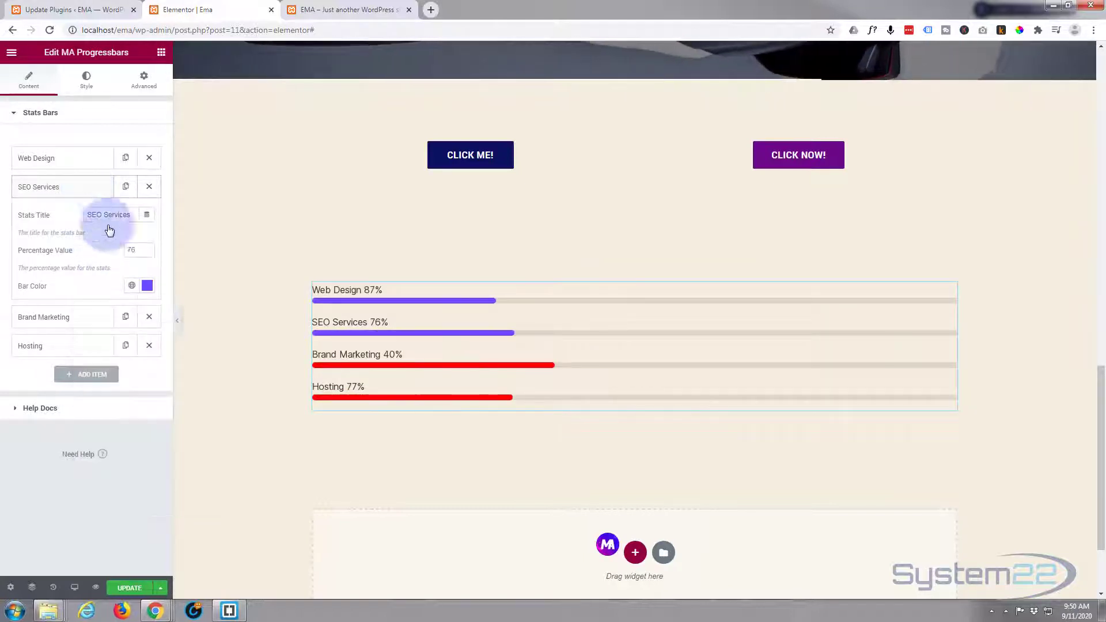
{"action": "left_click", "coordinate": [147, 288]}
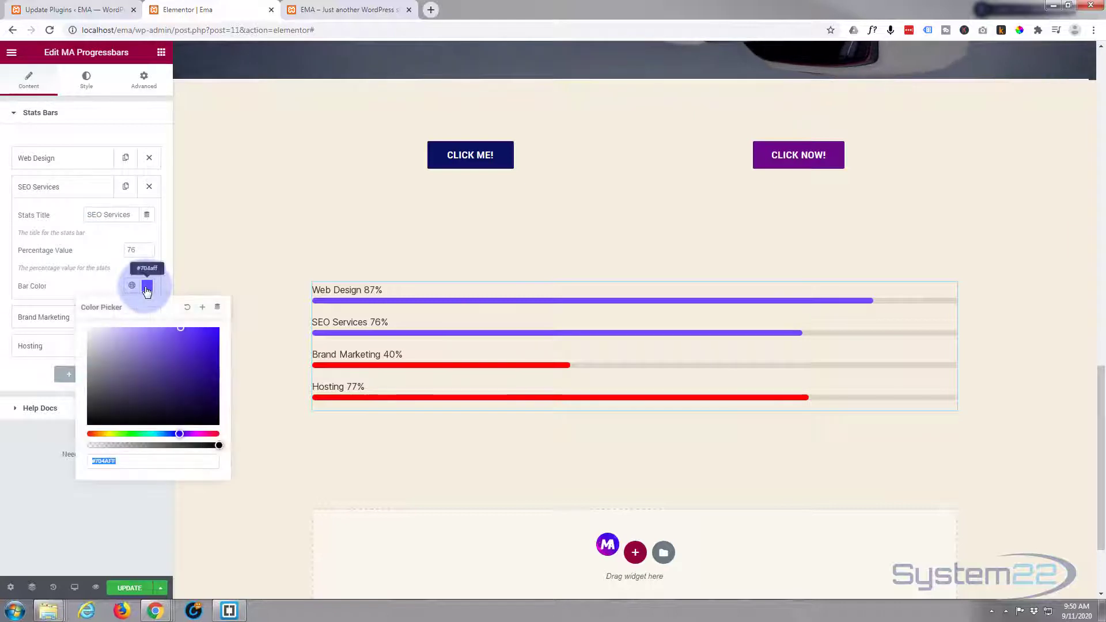
{"action": "key", "text": "ctrl+v"}
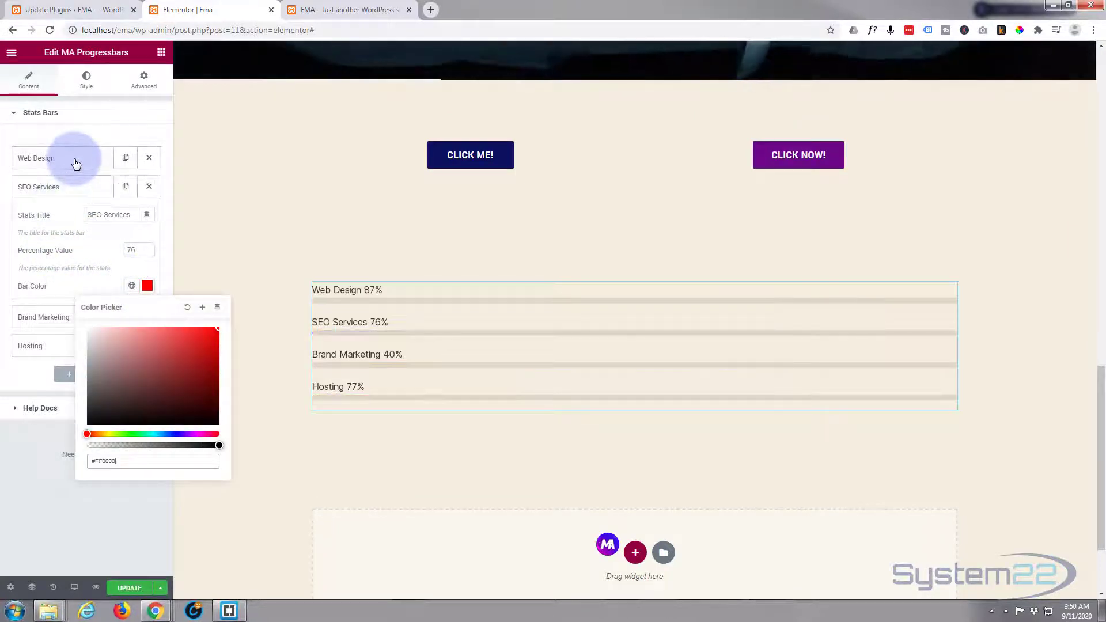
Apply the copied color #FF0000 to the Web Design bar and close the color picker.
{"action": "left_click", "coordinate": [72, 159]}
{"action": "left_click", "coordinate": [147, 257]}
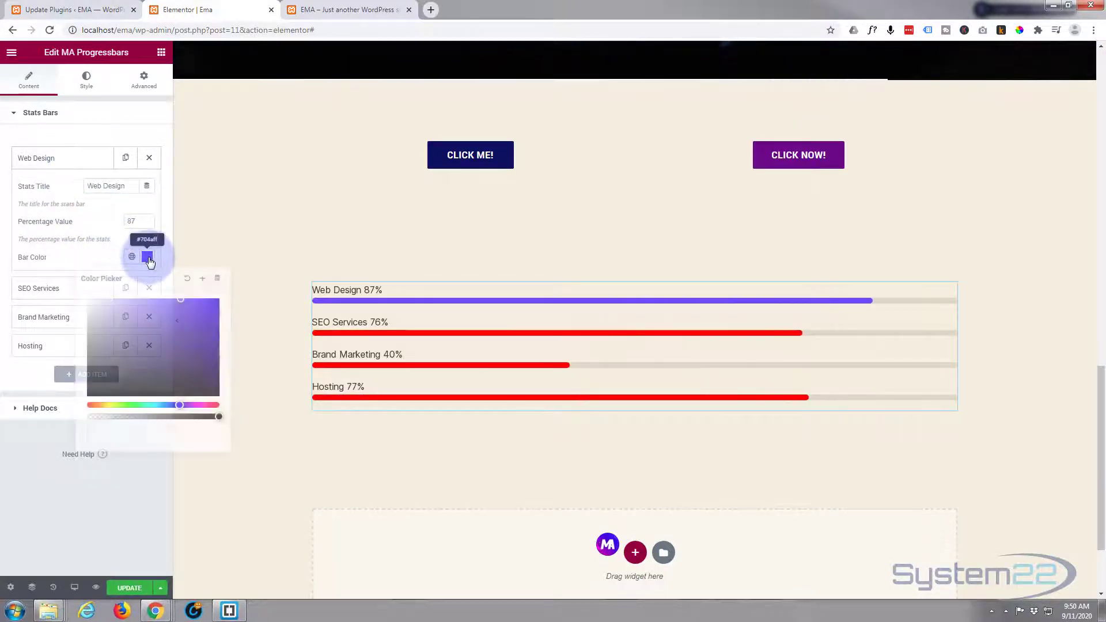
{"action": "key", "text": "ctrl+v"}
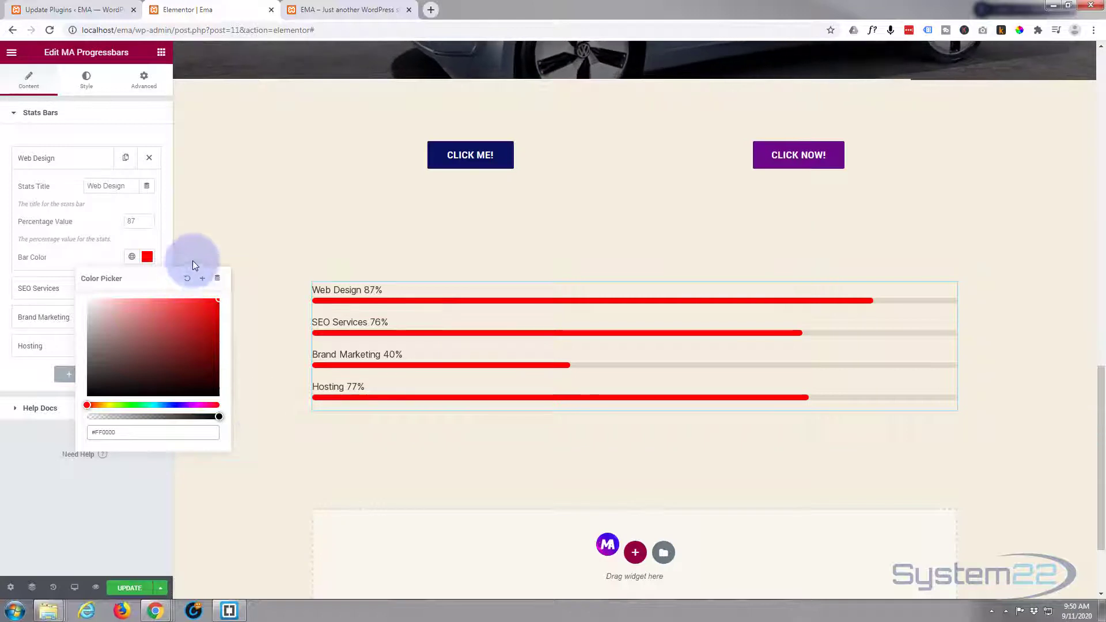
{"action": "left_click", "coordinate": [95, 258]}
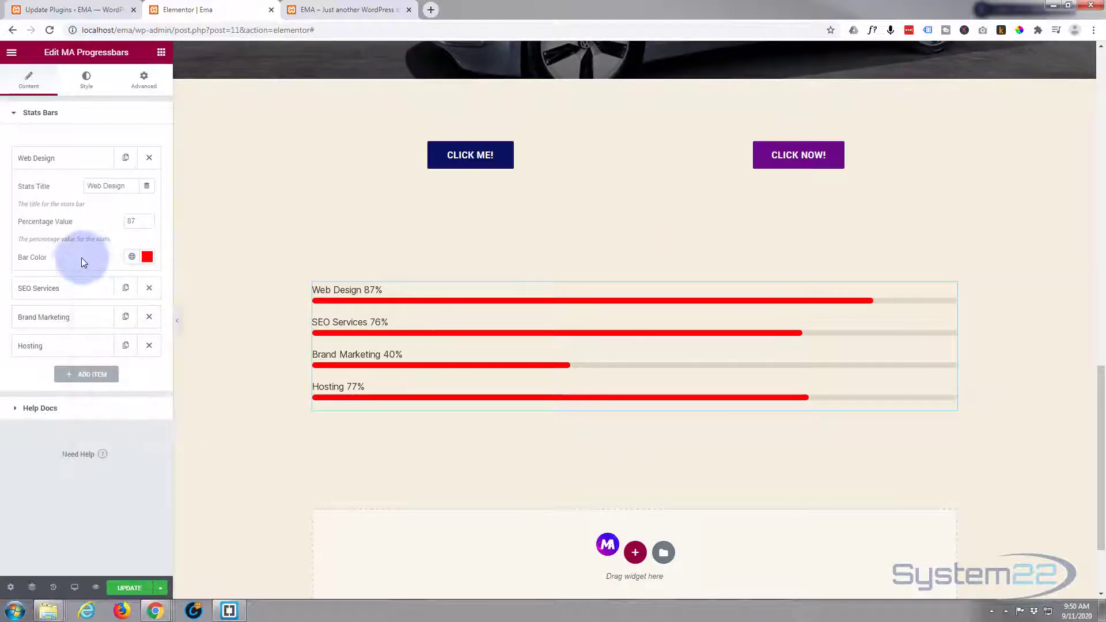
Set the stats bar background color of the progress bars widget to white #FFFFFF.
{"action": "left_click", "coordinate": [87, 78]}
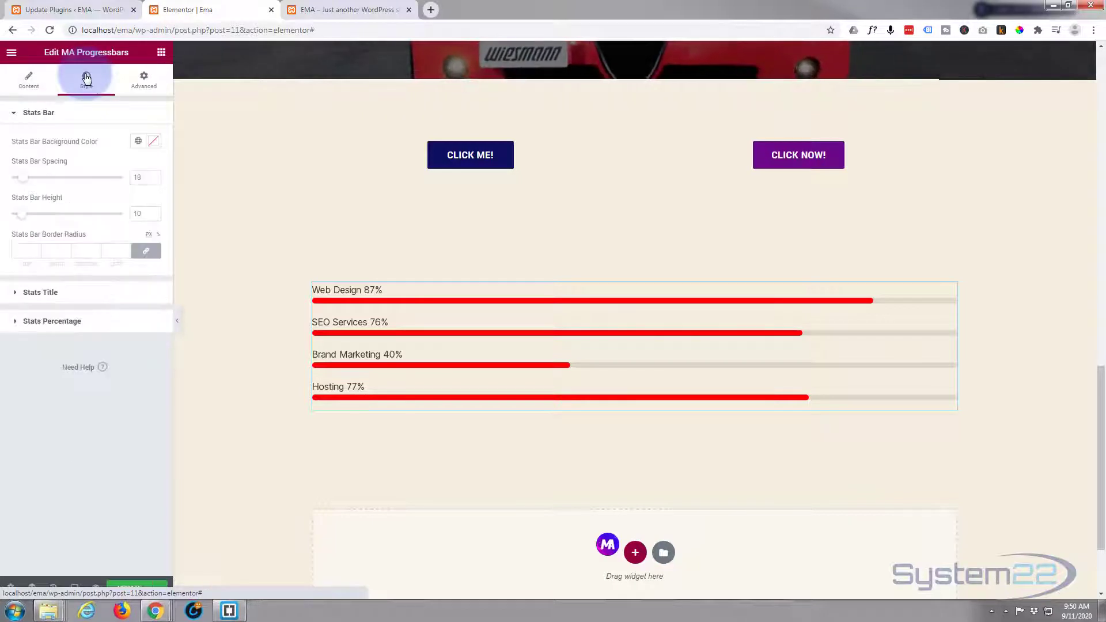
{"action": "left_click", "coordinate": [57, 162]}
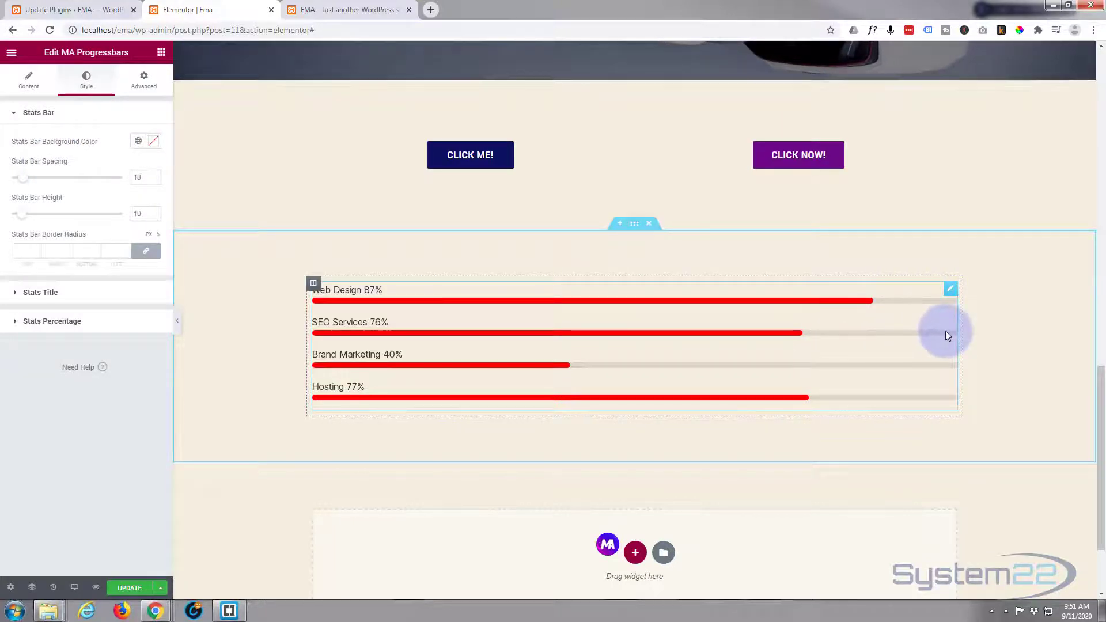
{"action": "left_click", "coordinate": [154, 142]}
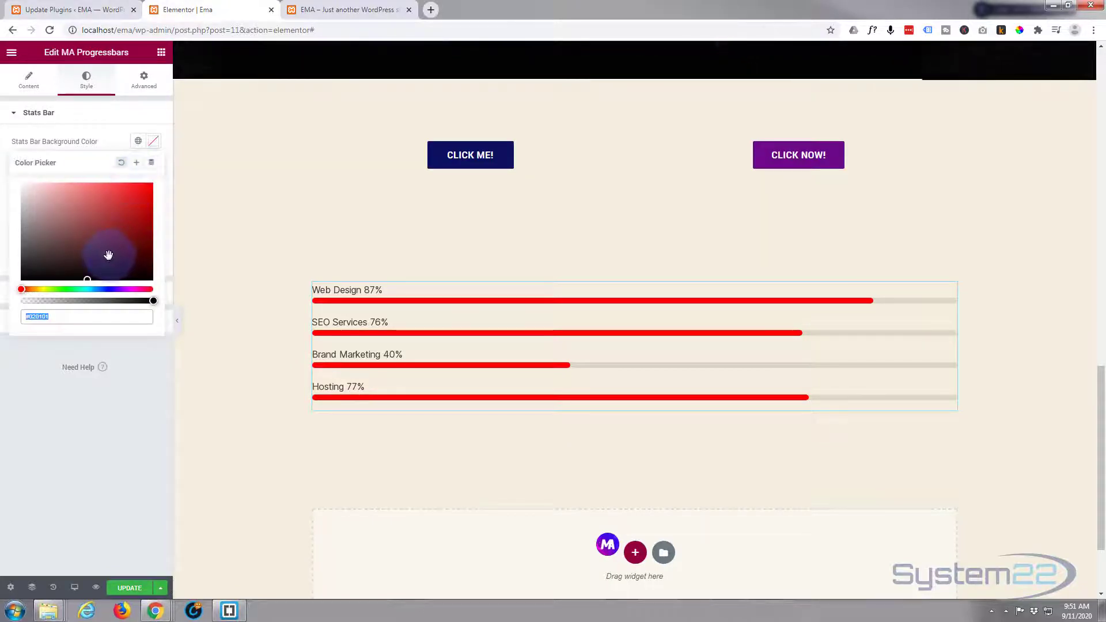
{"action": "left_click", "coordinate": [39, 275]}
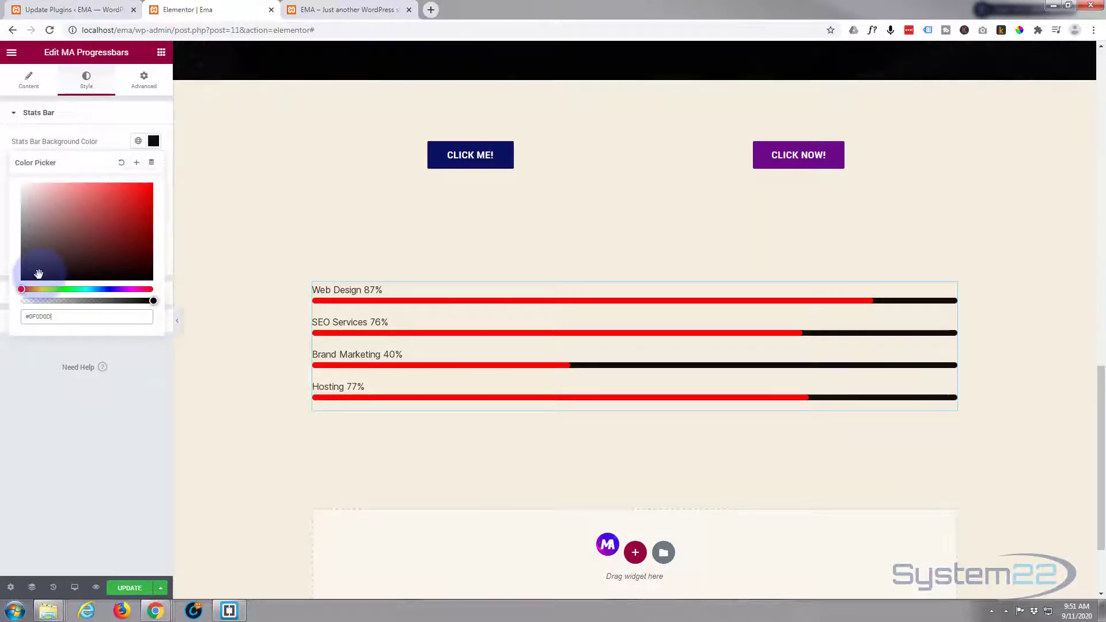
{"action": "left_click_drag", "start_coordinate": [38, 274], "coordinate": [8, 178]}
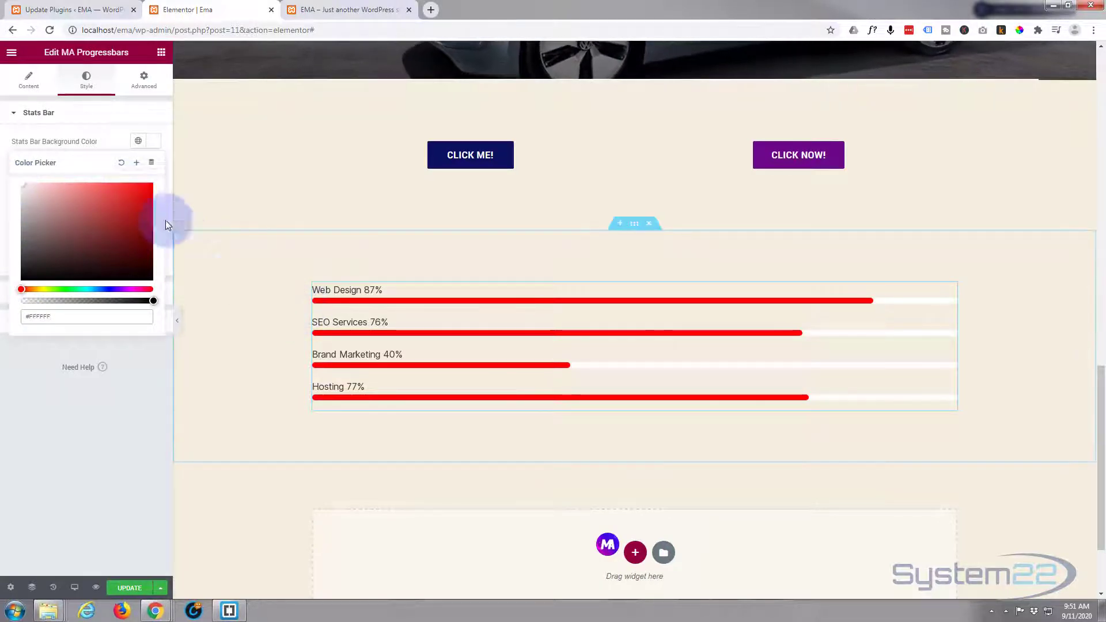
{"action": "left_click", "coordinate": [117, 140]}
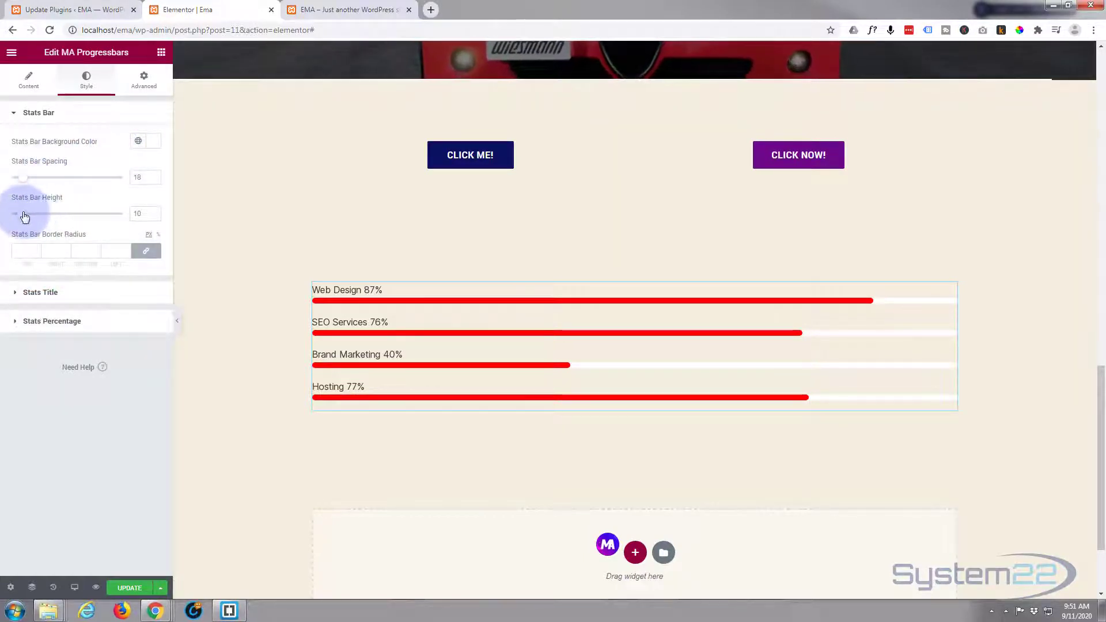
Set the stats bar height to 31 and all four linked border radius values to 0.
{"action": "left_click_drag", "start_coordinate": [26, 216], "coordinate": [48, 215]}
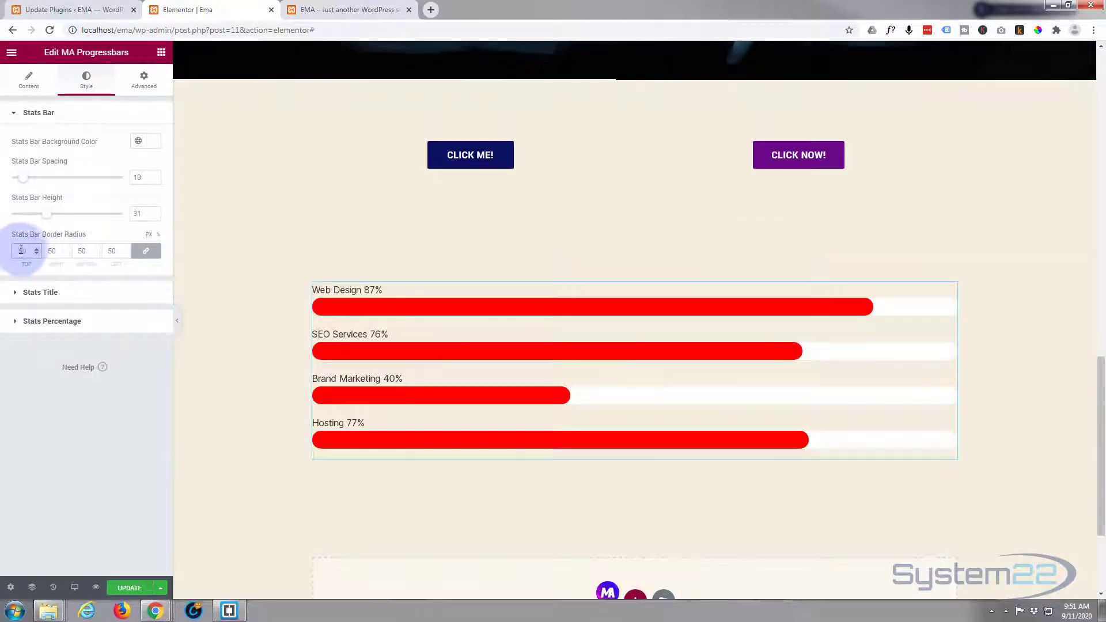
{"action": "left_click_drag", "start_coordinate": [28, 250], "coordinate": [12, 251]}
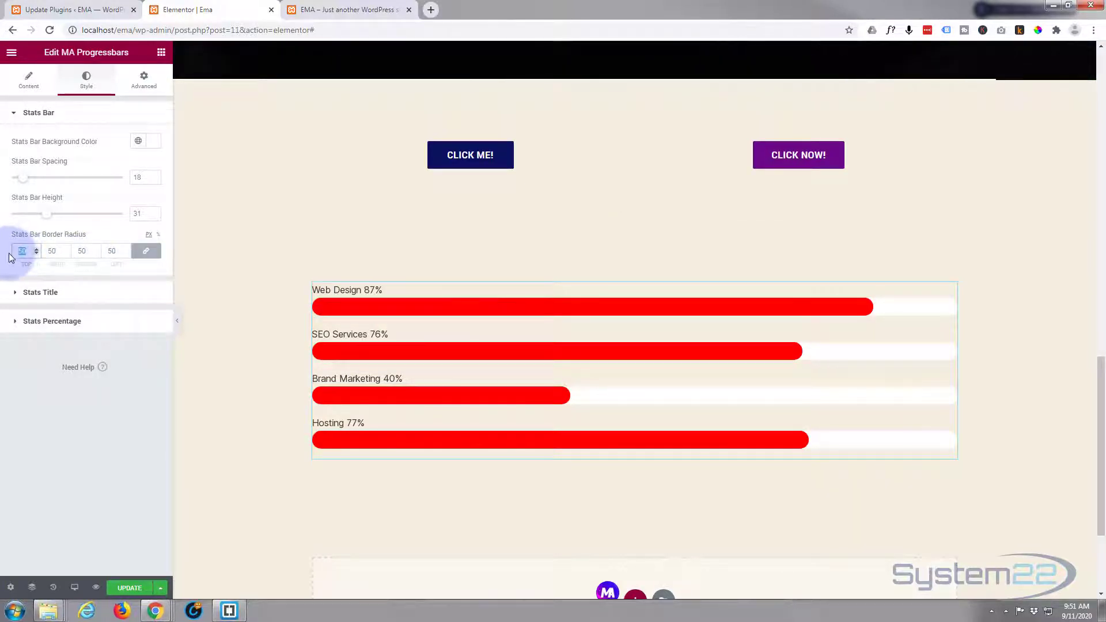
{"action": "type", "text": "0"}
{"action": "left_click", "coordinate": [72, 272]}
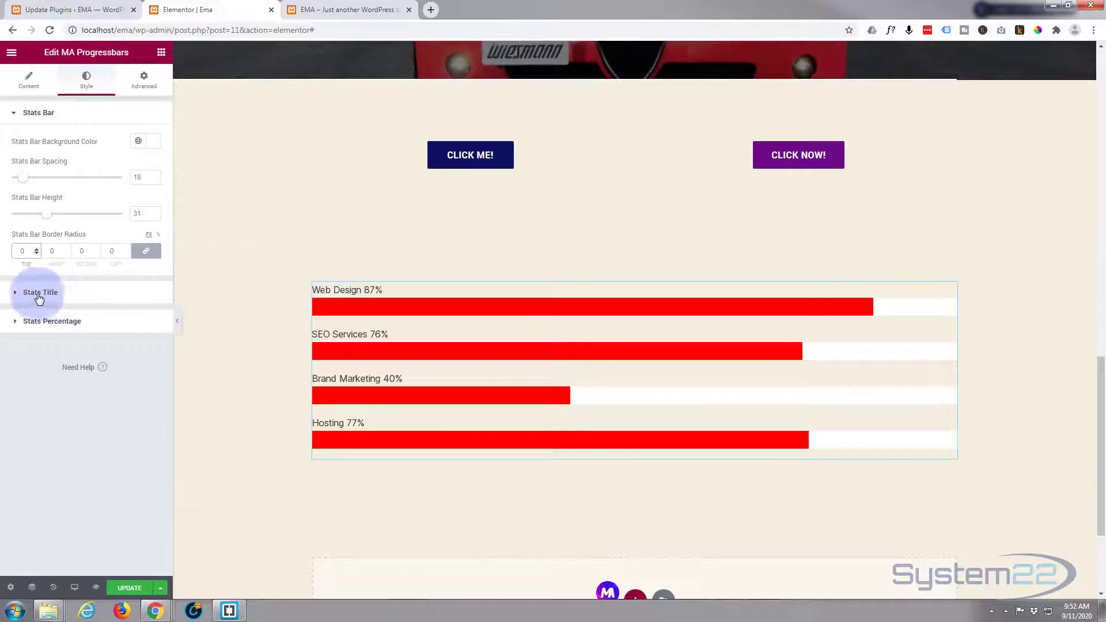
Set the stats title color of the progress bars to white #FFFFFF.
{"action": "left_click", "coordinate": [16, 294]}
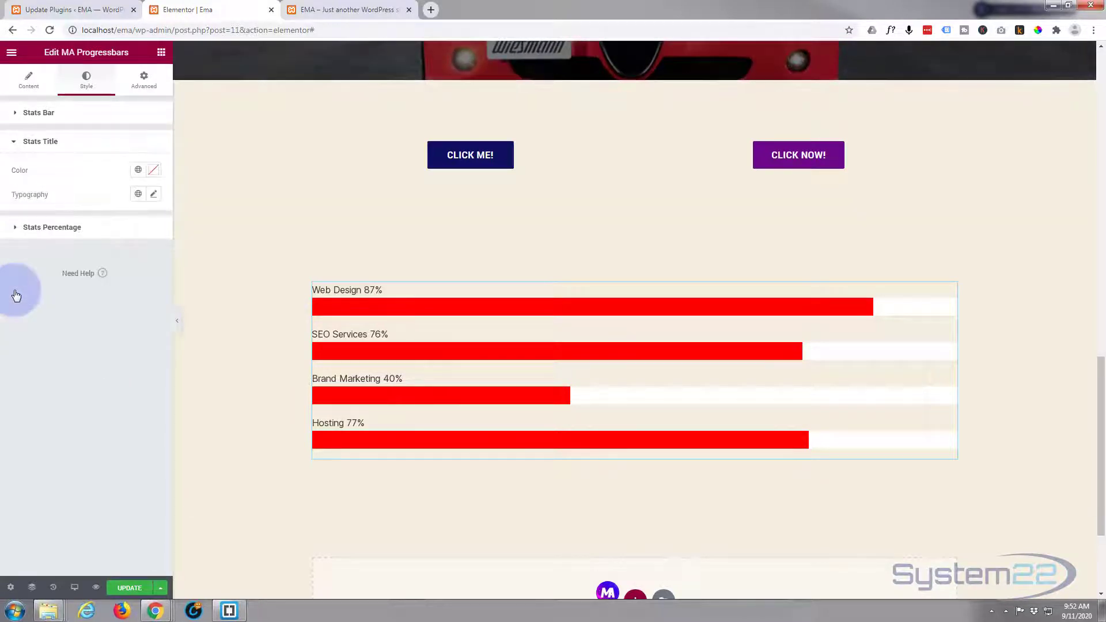
{"action": "left_click", "coordinate": [153, 173]}
{"action": "left_click_drag", "start_coordinate": [106, 234], "coordinate": [13, 202]}
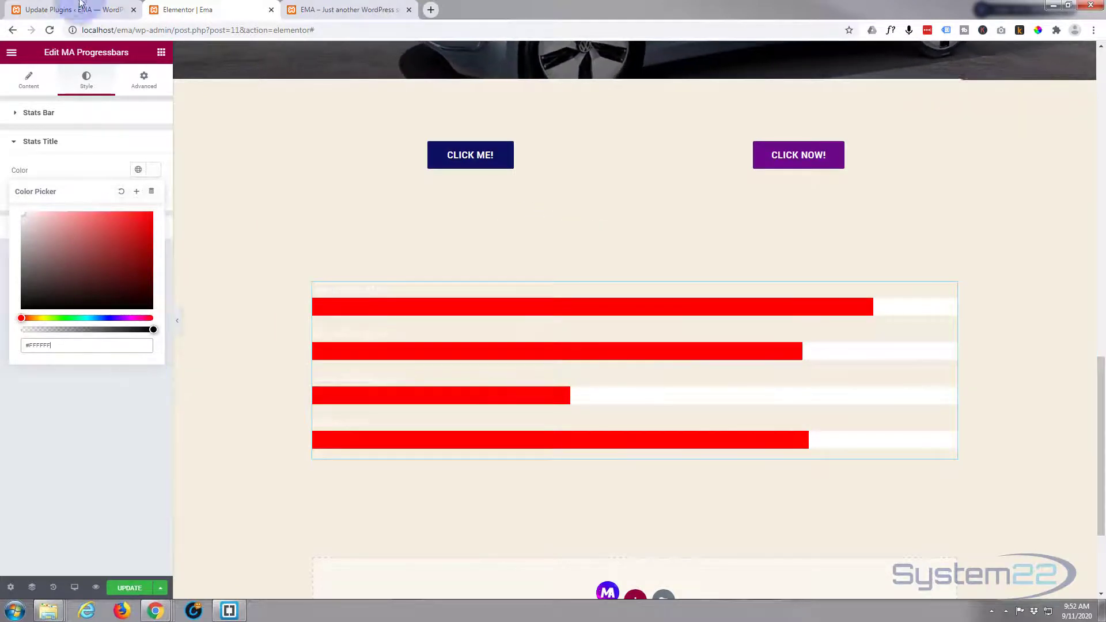
{"action": "left_click", "coordinate": [144, 79]}
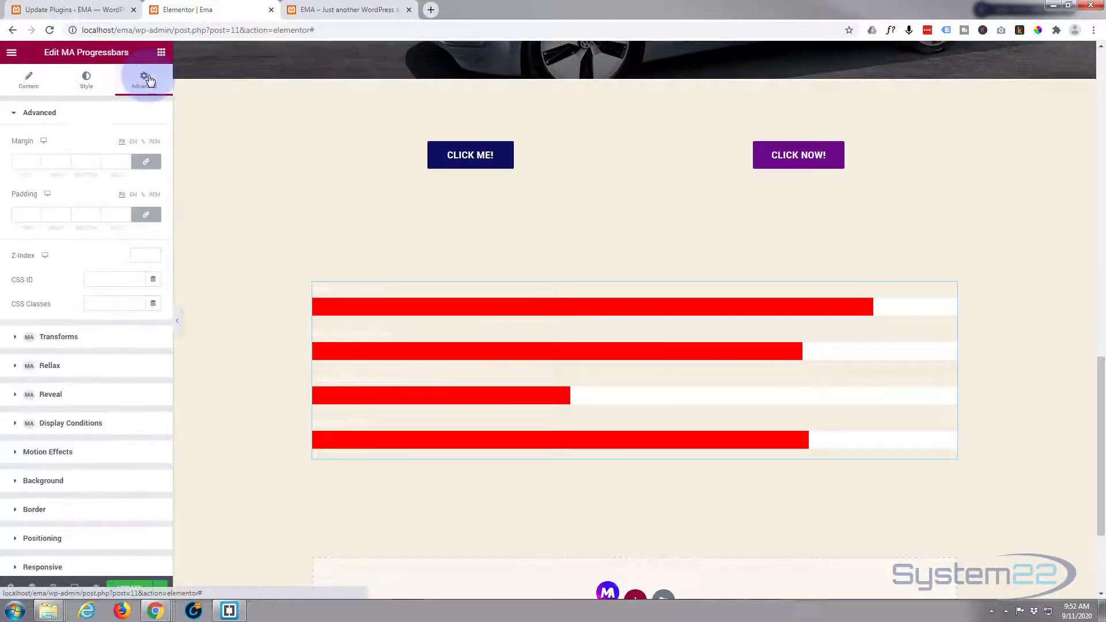
{"action": "left_click", "coordinate": [121, 221]}
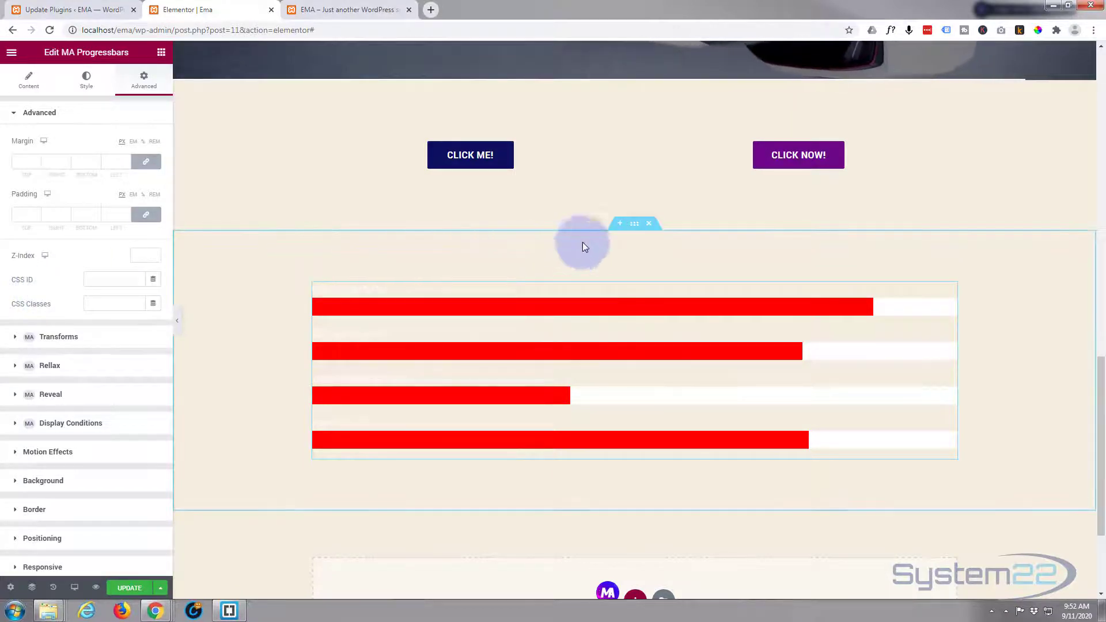
Give the section containing the progress bars a gradient background with dark gray #514F4F as its first color.
{"action": "left_click", "coordinate": [636, 227]}
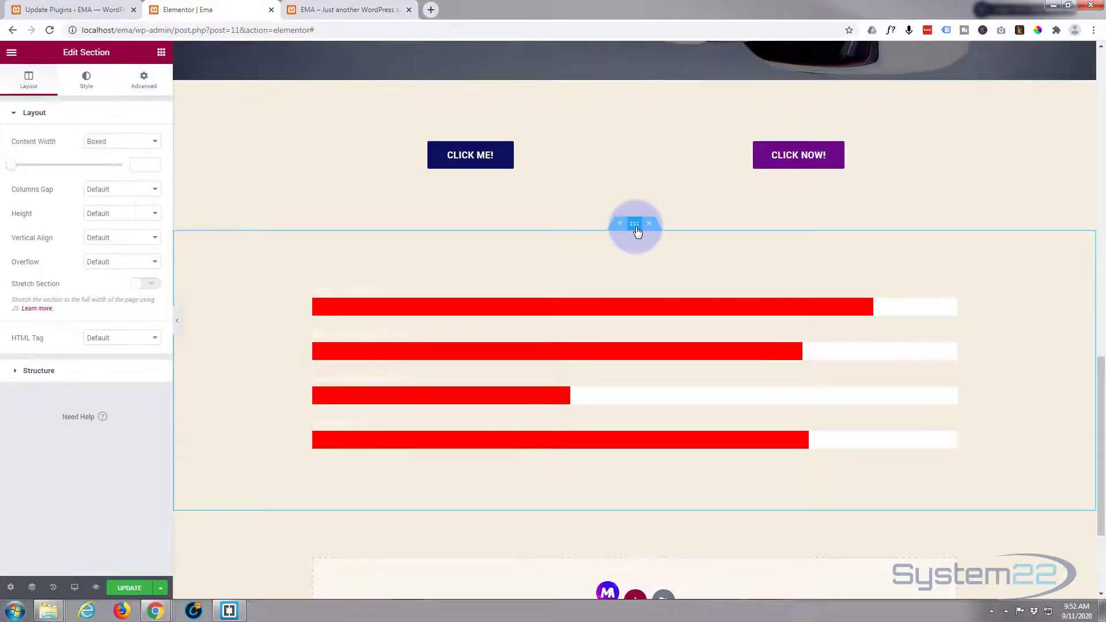
{"action": "left_click", "coordinate": [87, 81]}
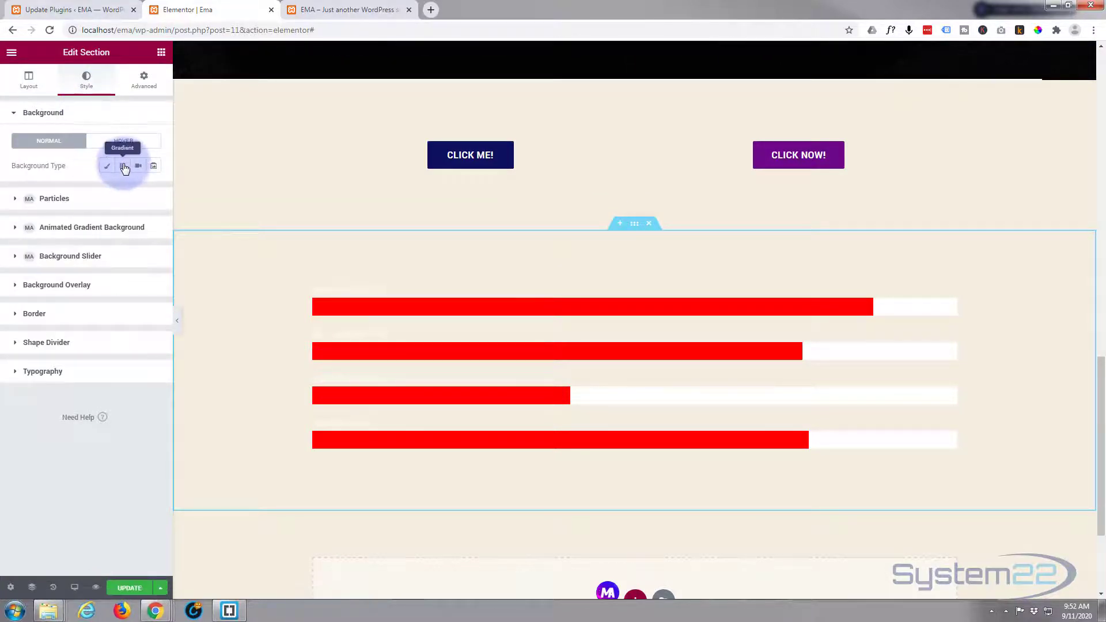
{"action": "left_click", "coordinate": [125, 167]}
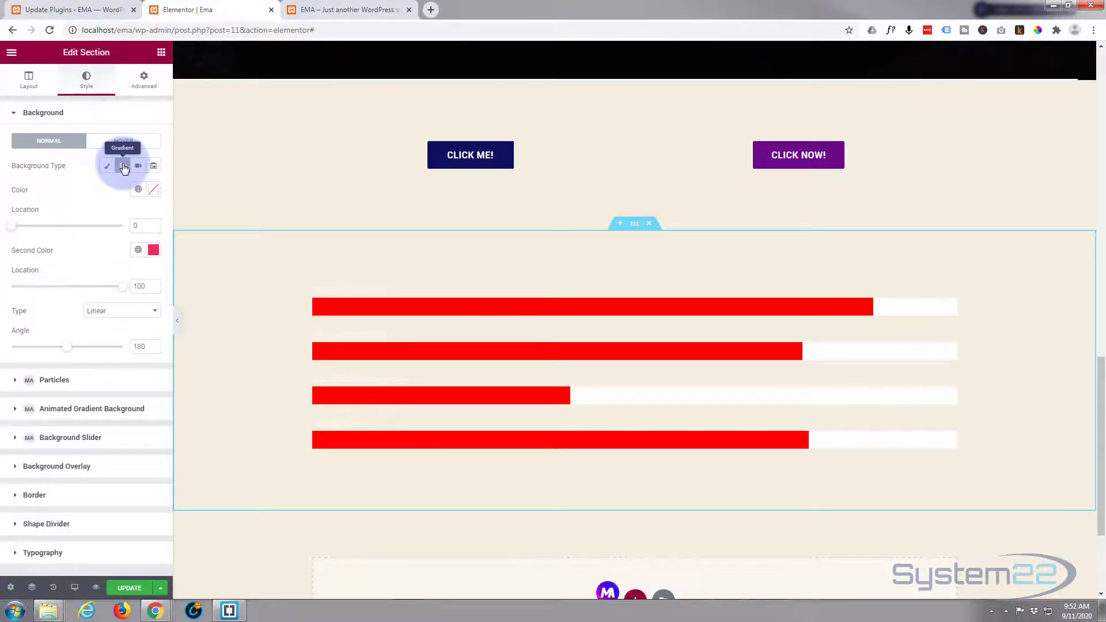
{"action": "left_click", "coordinate": [154, 191]}
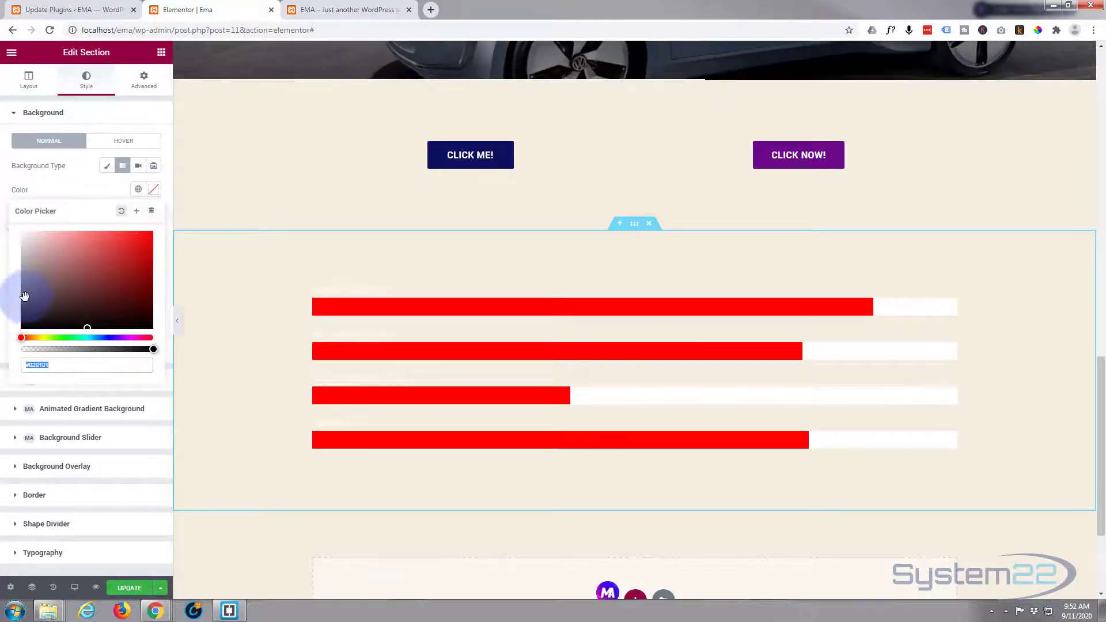
{"action": "left_click", "coordinate": [25, 296]}
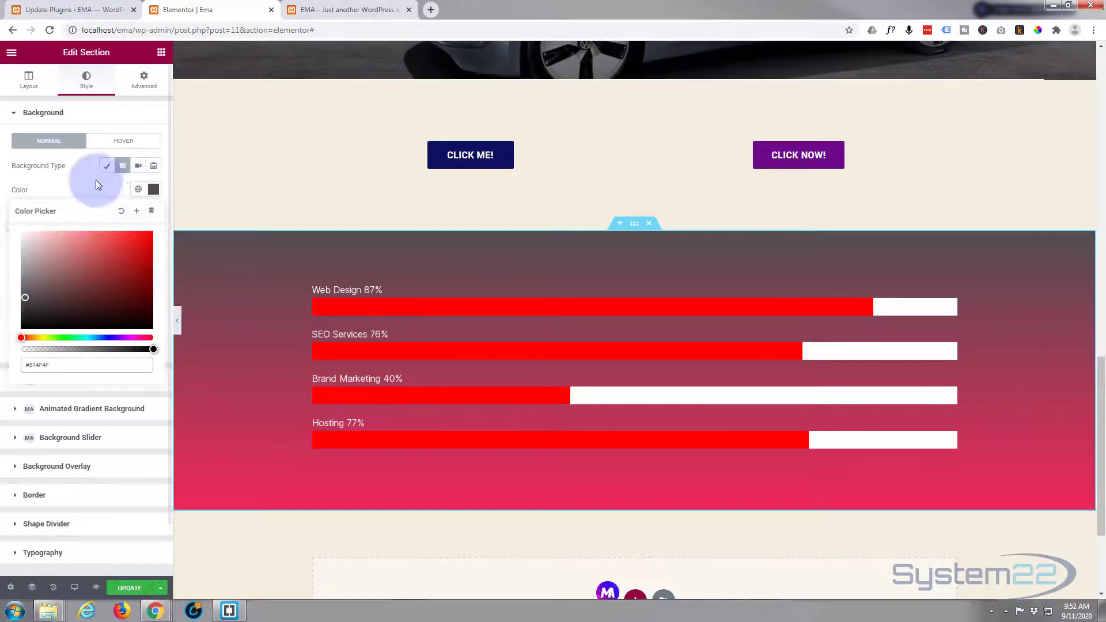
{"action": "left_click", "coordinate": [90, 186]}
Set the section gradient's second color to black #000000 and update the page.
{"action": "left_click", "coordinate": [153, 251]}
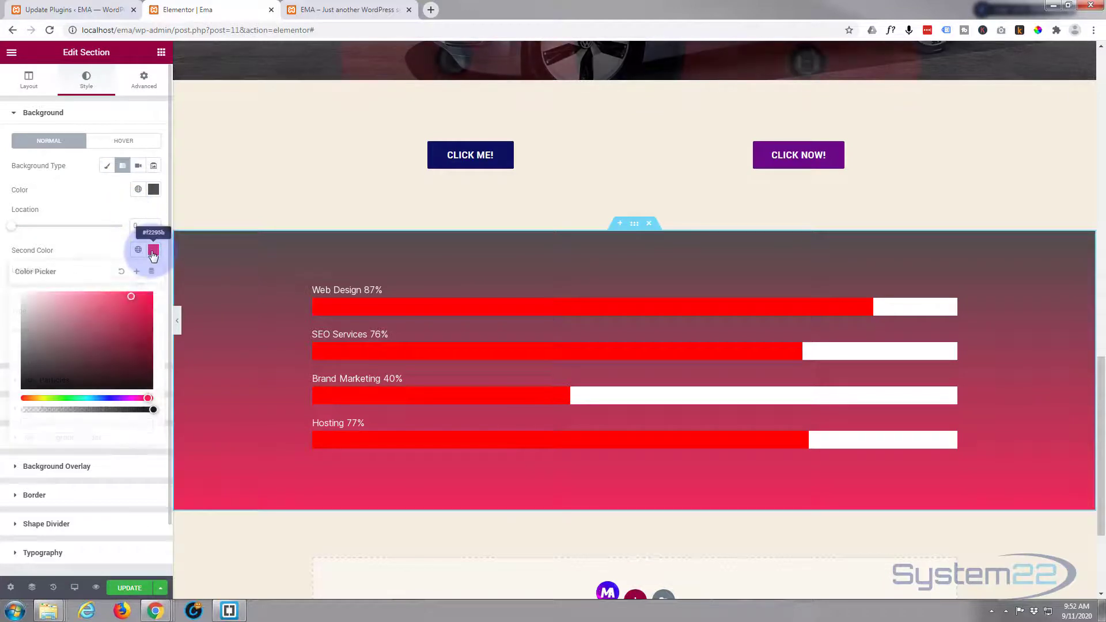
{"action": "left_click", "coordinate": [21, 388]}
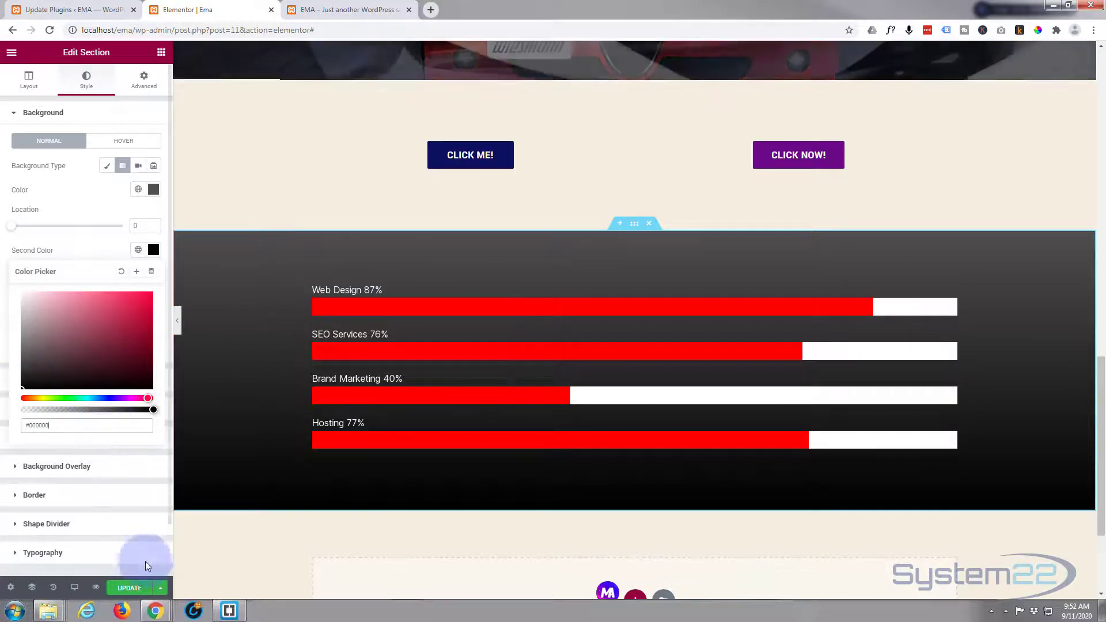
{"action": "left_click", "coordinate": [132, 588]}
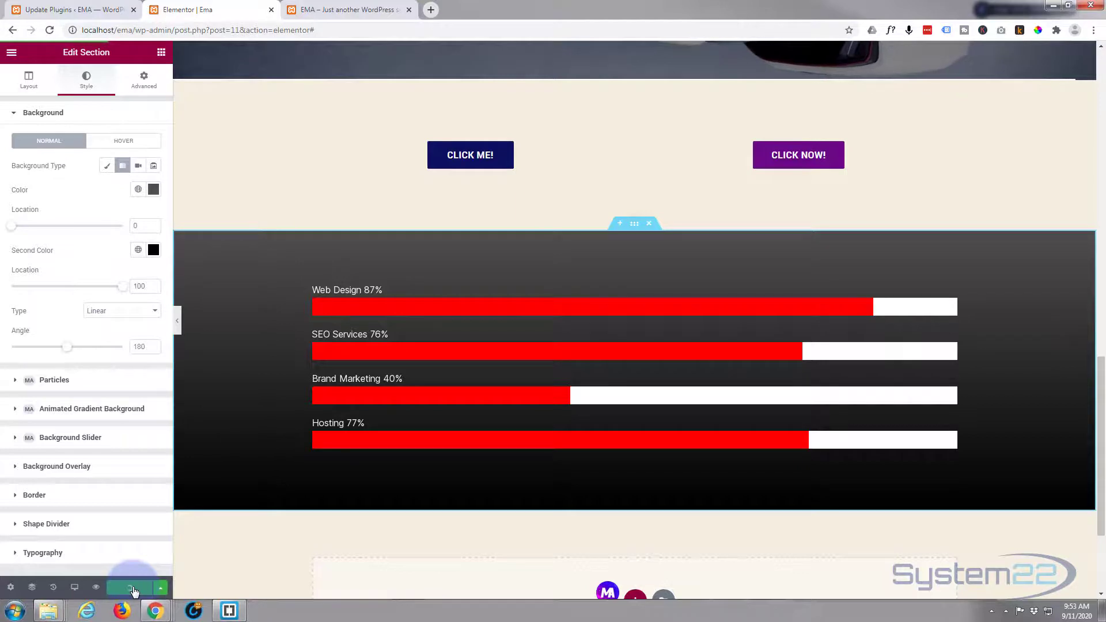
Preview the page in the browser and check the bar animation in the progress bars section near the page end.
{"action": "left_click", "coordinate": [96, 587]}
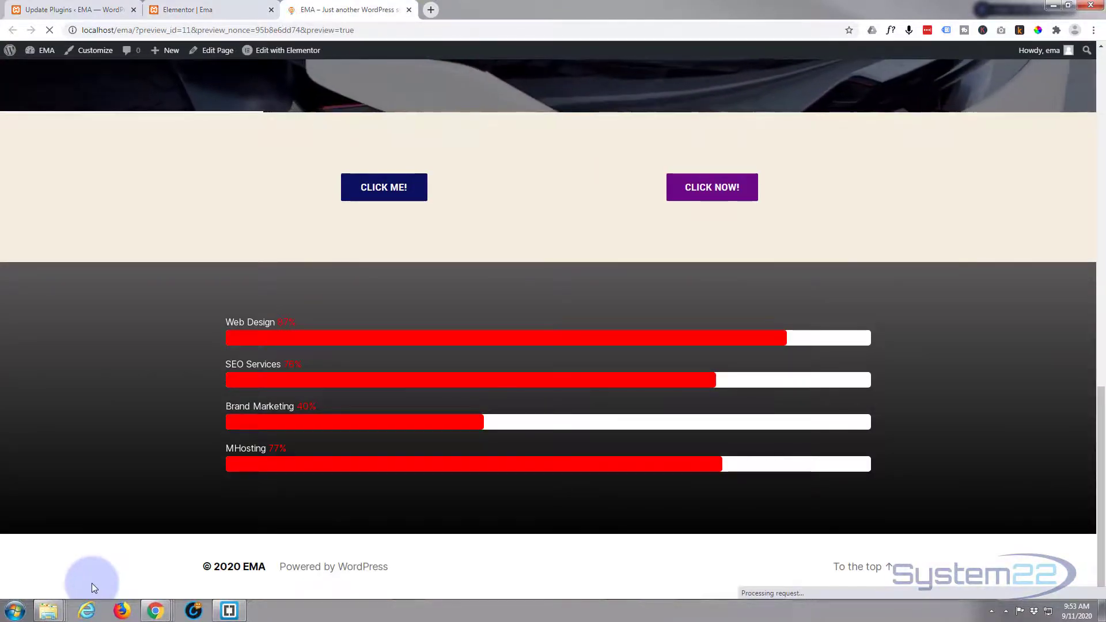
{"action": "scroll", "coordinate": [263, 85], "scroll_direction": "down", "scroll_amount": 7}
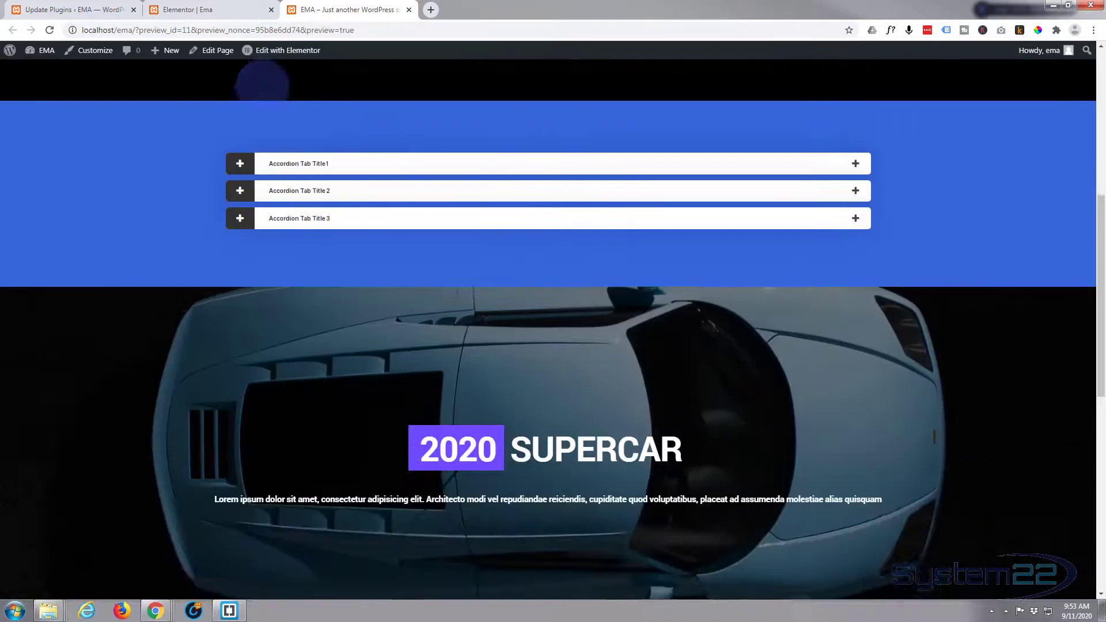
{"action": "scroll", "coordinate": [262, 86], "scroll_direction": "down", "scroll_amount": 9}
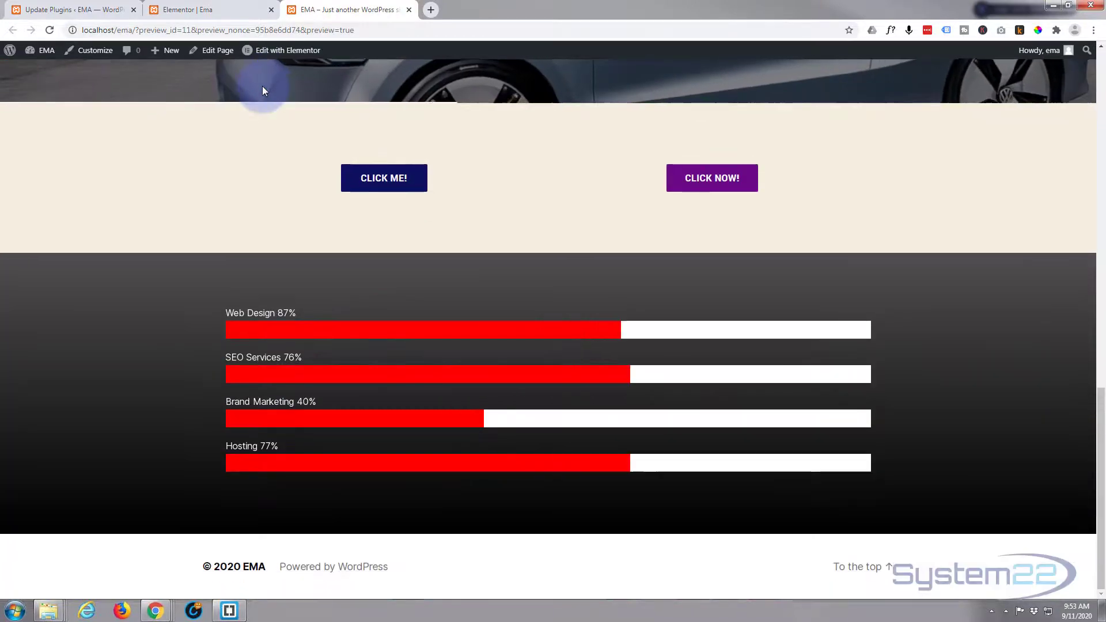